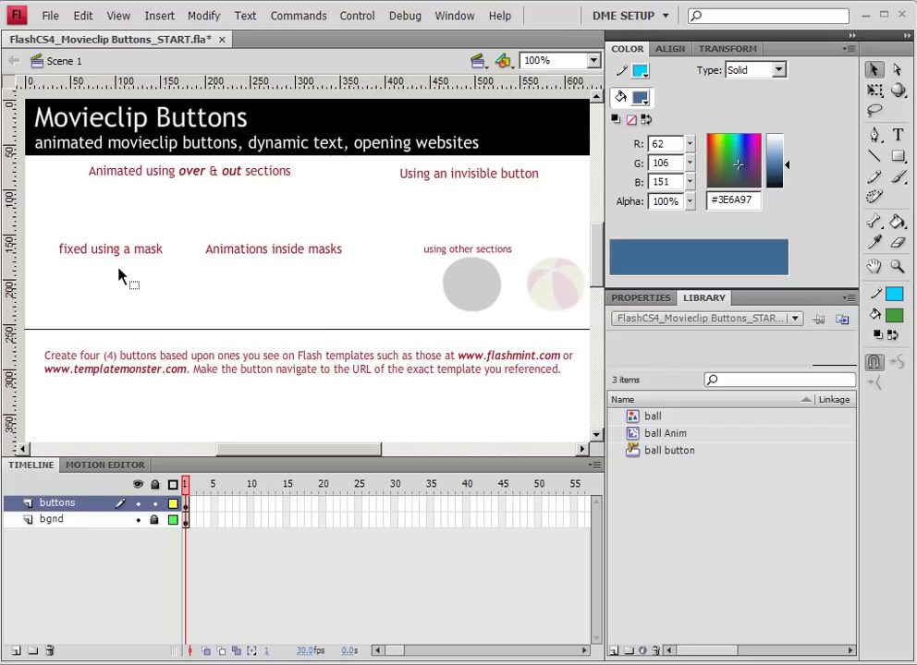
- In Internet Explorer, find and highlight the lecture's example ROLL_OVER/ROLL_OUT movie clip button code
{"action": "key", "text": "alt+Tab"}
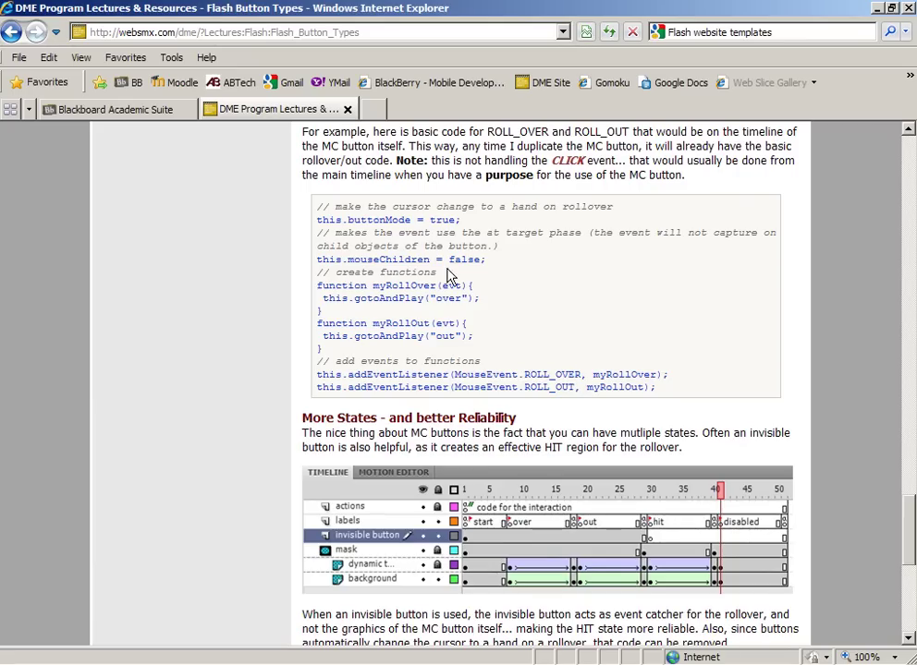
{"action": "scroll", "coordinate": [450, 276], "scroll_direction": "up", "scroll_amount": 6}
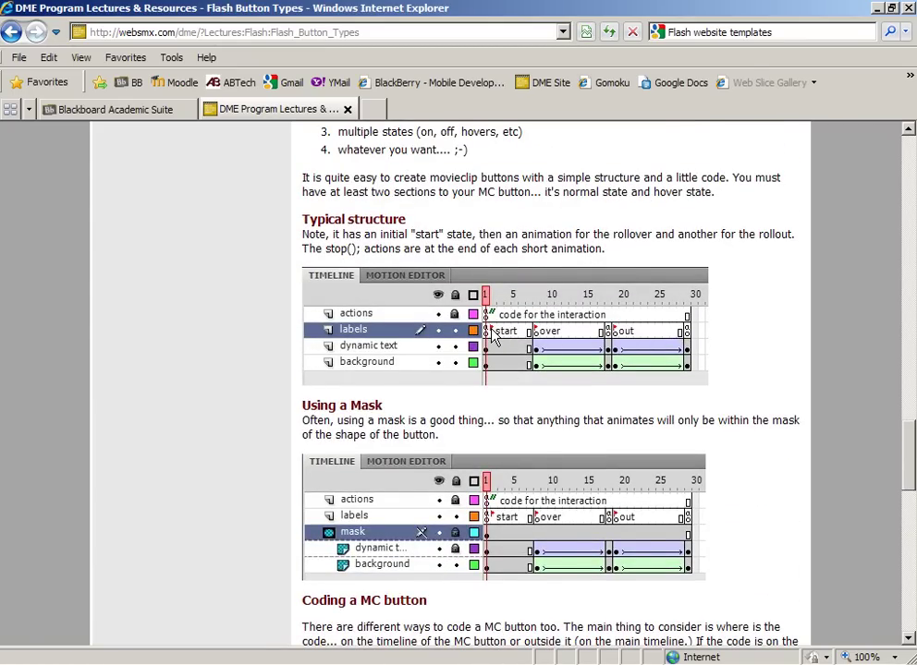
{"action": "scroll", "coordinate": [489, 350], "scroll_direction": "down", "scroll_amount": 6}
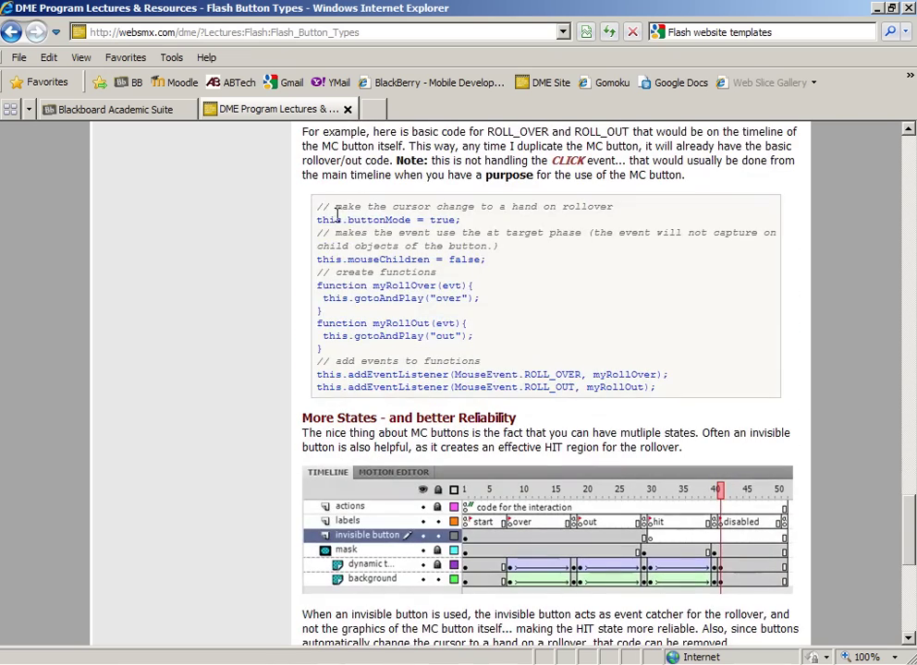
{"action": "left_click_drag", "start_coordinate": [328, 207], "coordinate": [658, 399]}
{"action": "left_click", "coordinate": [581, 277]}
- Scroll the lecture page up to the Typical structure and Using a Mask timeline examples
{"action": "scroll", "coordinate": [581, 277], "scroll_direction": "up", "scroll_amount": 6}
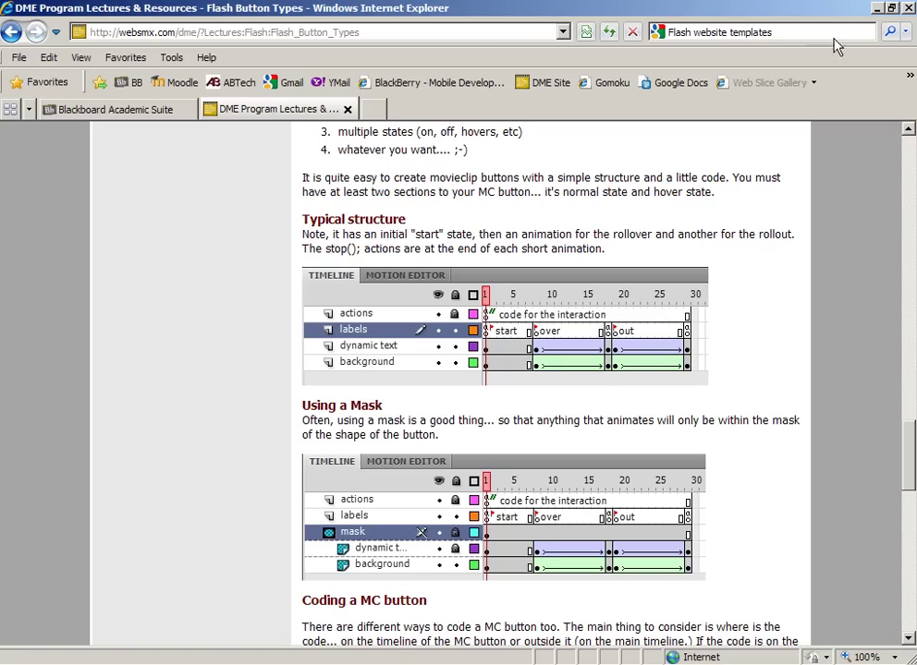
- Back in Flash, choose the Rectangle tool and set the stroke colour to dark blue #003366
{"action": "left_click", "coordinate": [877, 9]}
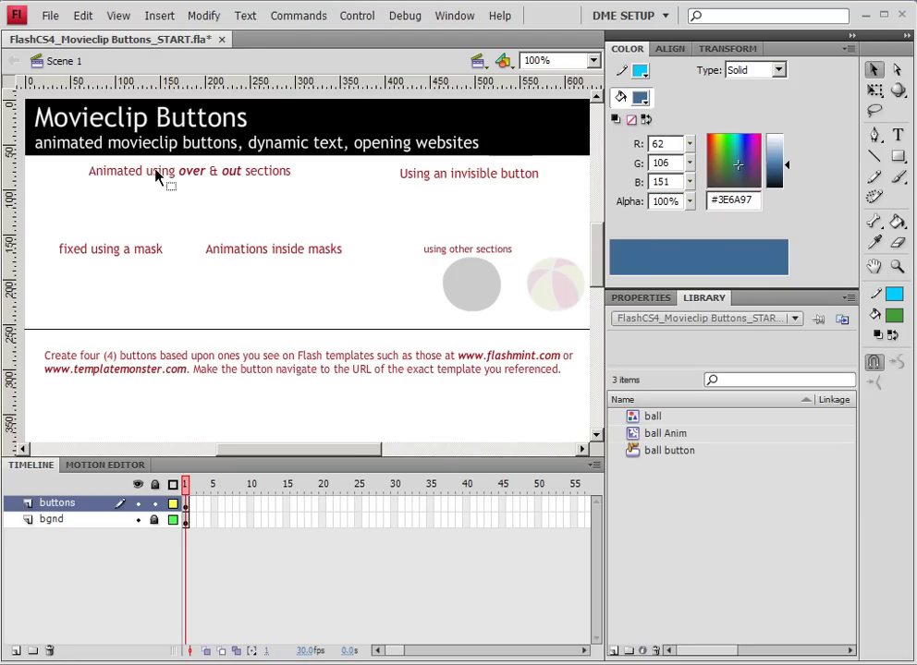
{"action": "left_click", "coordinate": [898, 157]}
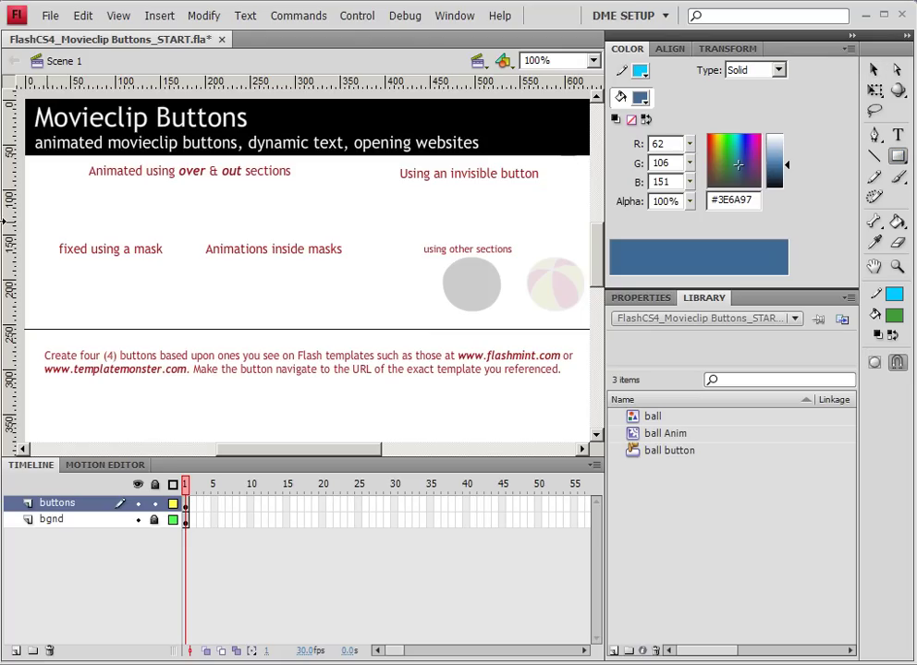
{"action": "left_click", "coordinate": [639, 71]}
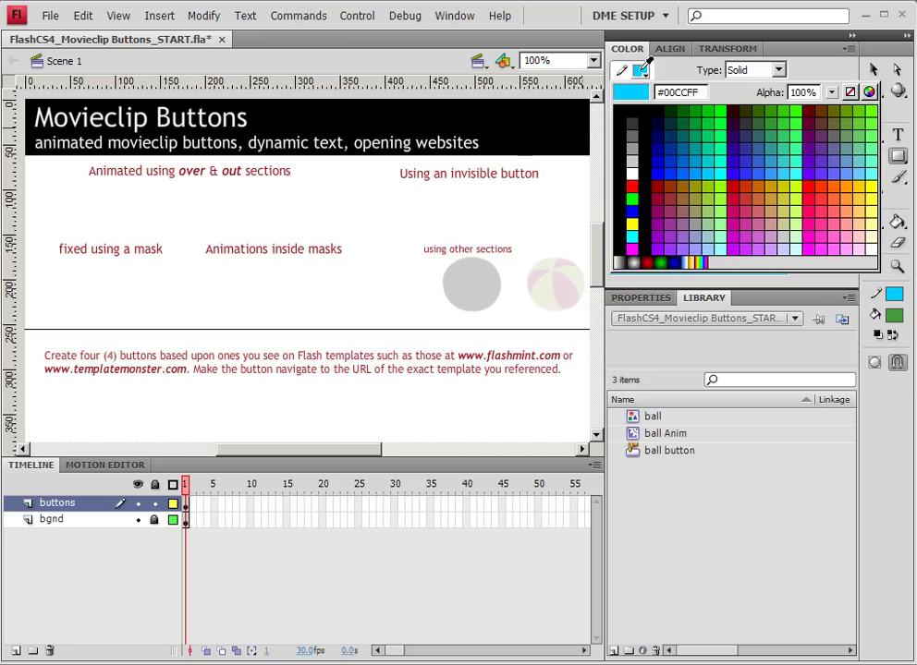
{"action": "left_click", "coordinate": [670, 135]}
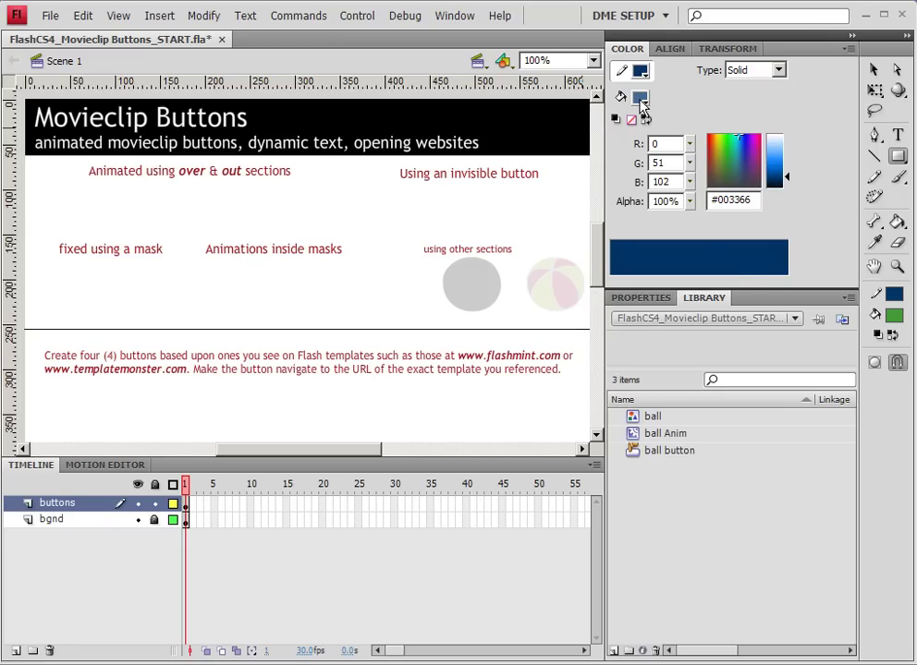
- Set the fill colour to medium blue #4A81B5 (R 74, G 129, B 181)
{"action": "left_click", "coordinate": [640, 98]}
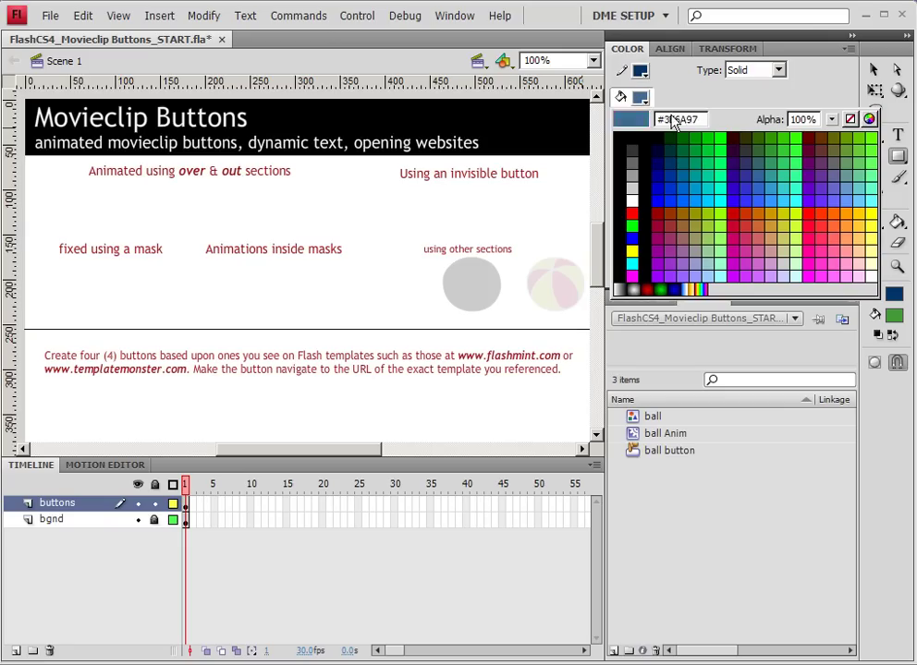
{"action": "left_click", "coordinate": [639, 98]}
{"action": "left_click", "coordinate": [739, 165]}
{"action": "left_click", "coordinate": [739, 164]}
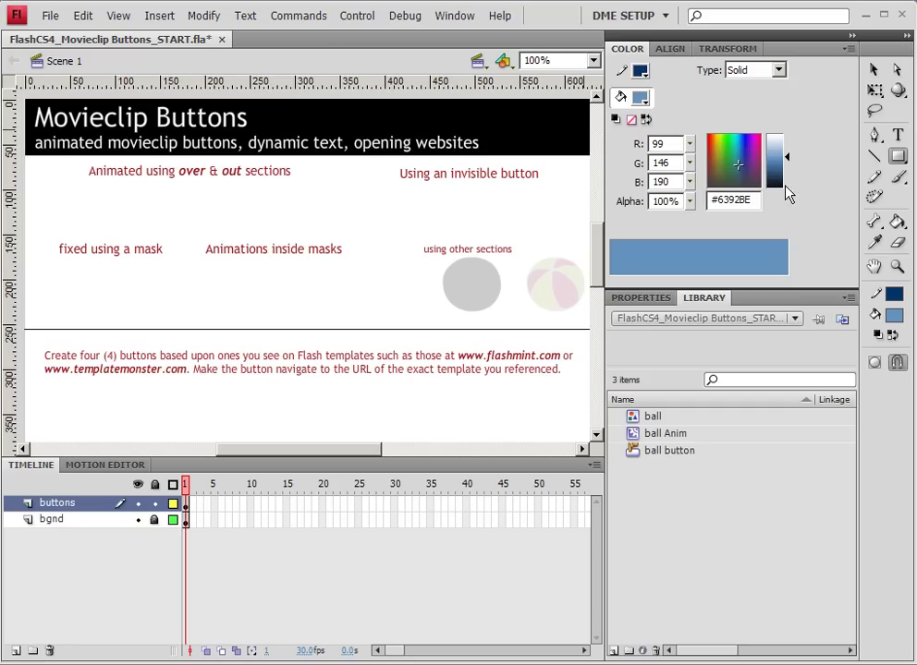
{"action": "left_click_drag", "start_coordinate": [781, 157], "coordinate": [781, 161]}
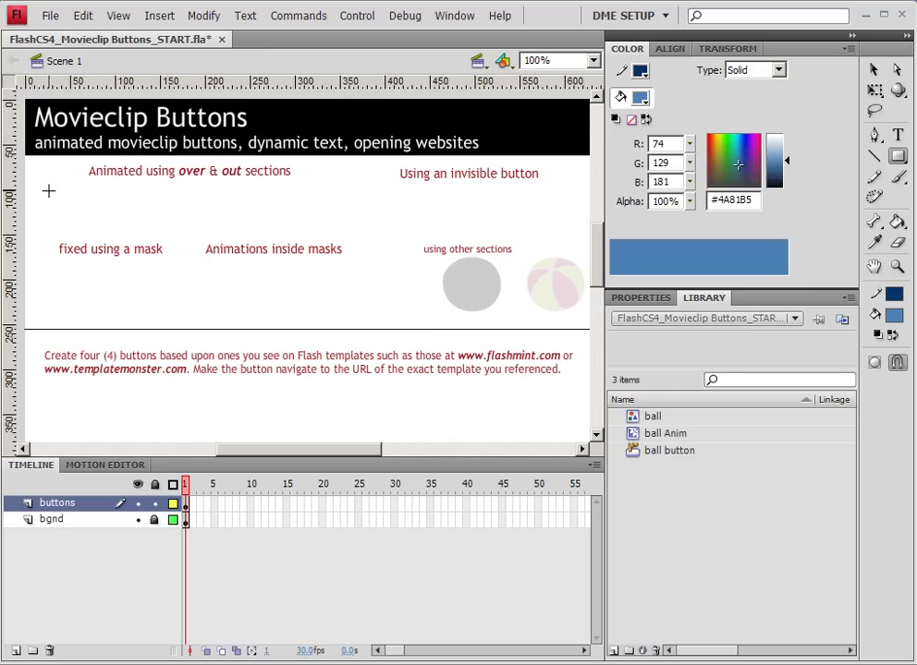
- Draw a blue rounded rectangle below the over & out heading and convert it to a Movie Clip named 'sample MC btn'
{"action": "left_click_drag", "start_coordinate": [49, 189], "coordinate": [148, 219]}
{"action": "left_click", "coordinate": [872, 71]}
{"action": "left_click_drag", "start_coordinate": [42, 190], "coordinate": [167, 232]}
{"action": "right_click", "coordinate": [110, 218]}
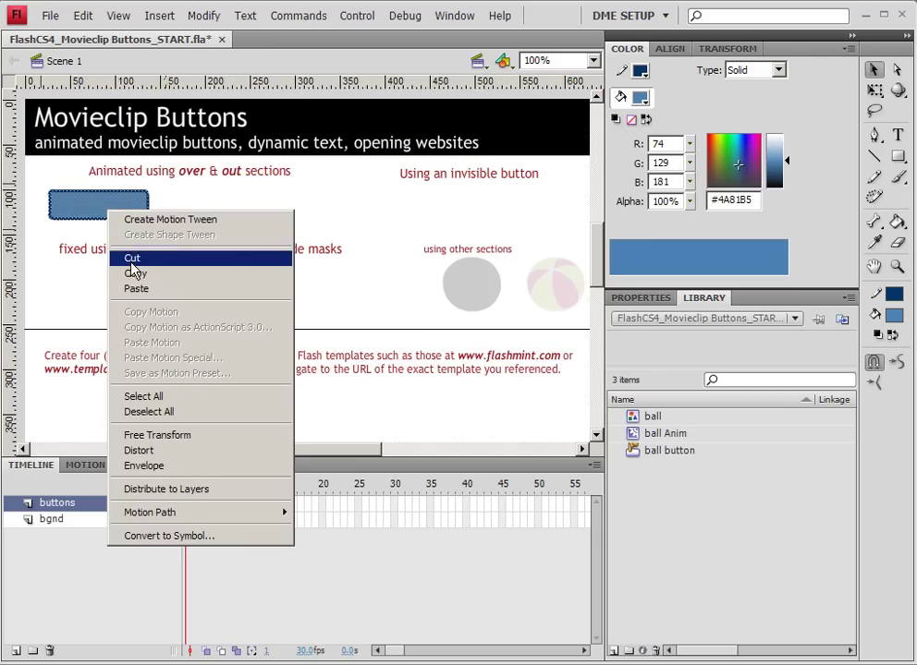
{"action": "key", "text": "Escape"}
{"action": "key", "text": "F8"}
{"action": "type", "text": "sample MC btn"}
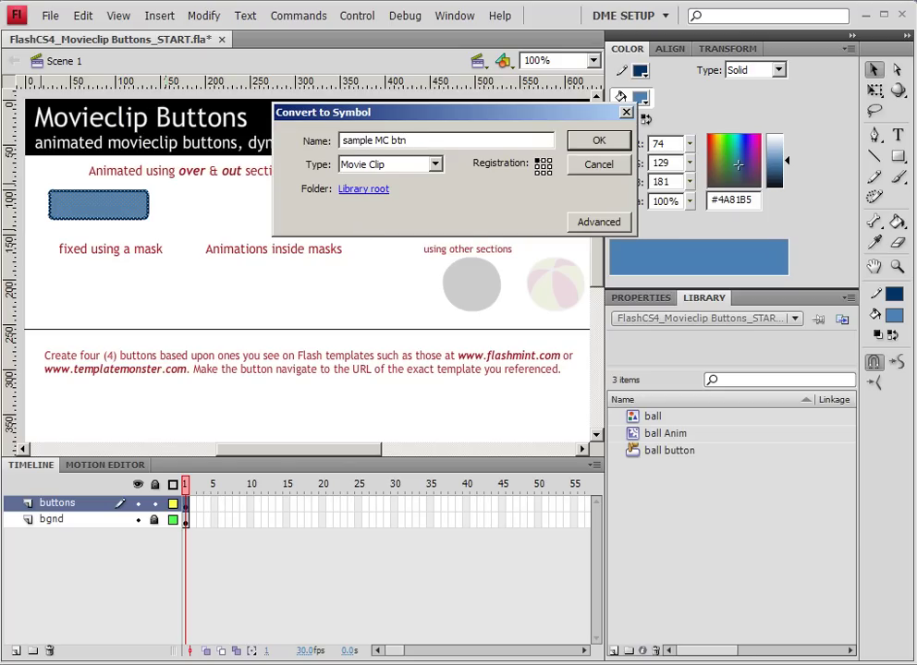
- Create the sample MC btn symbol, enter it for editing, and rename Layer 1 to 'bg'
{"action": "left_click", "coordinate": [595, 143]}
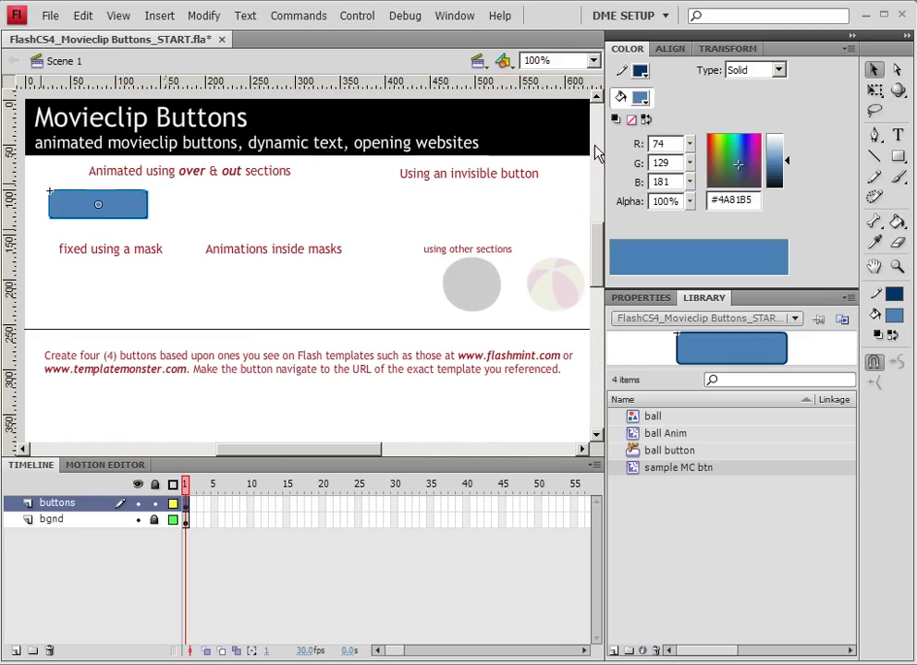
{"action": "double_click", "coordinate": [85, 216]}
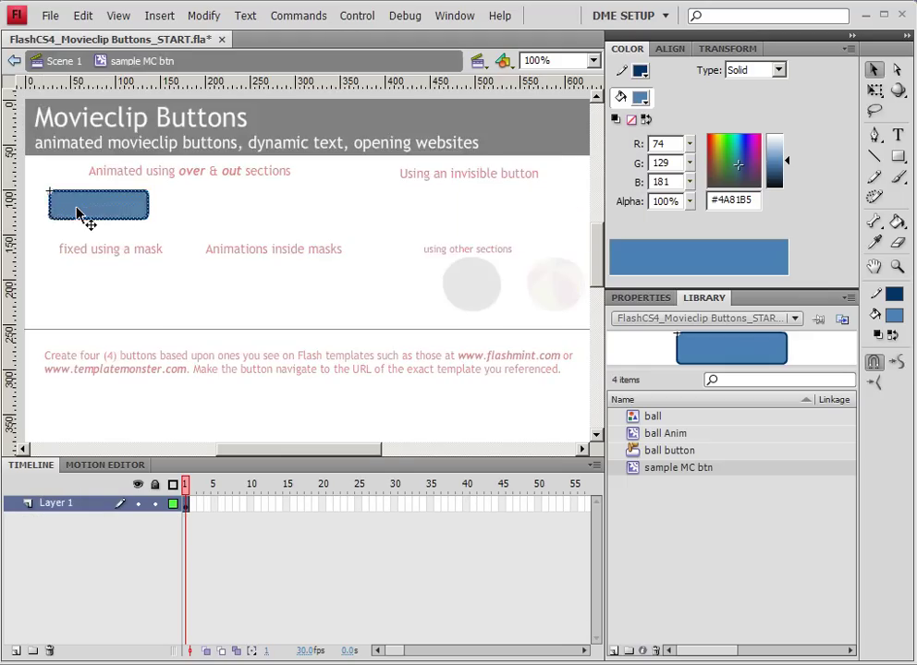
{"action": "left_click", "coordinate": [186, 504]}
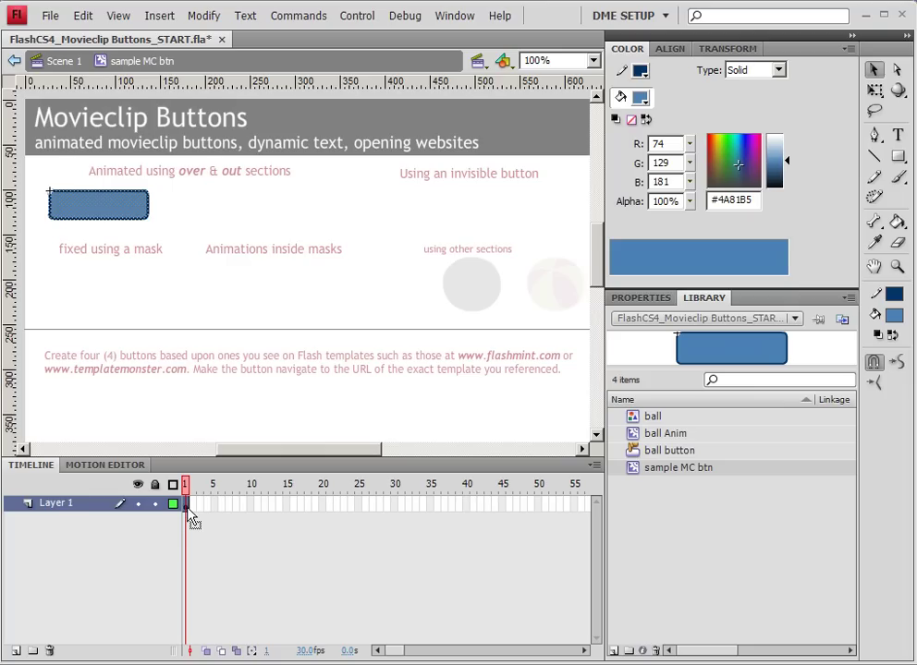
{"action": "double_click", "coordinate": [52, 504]}
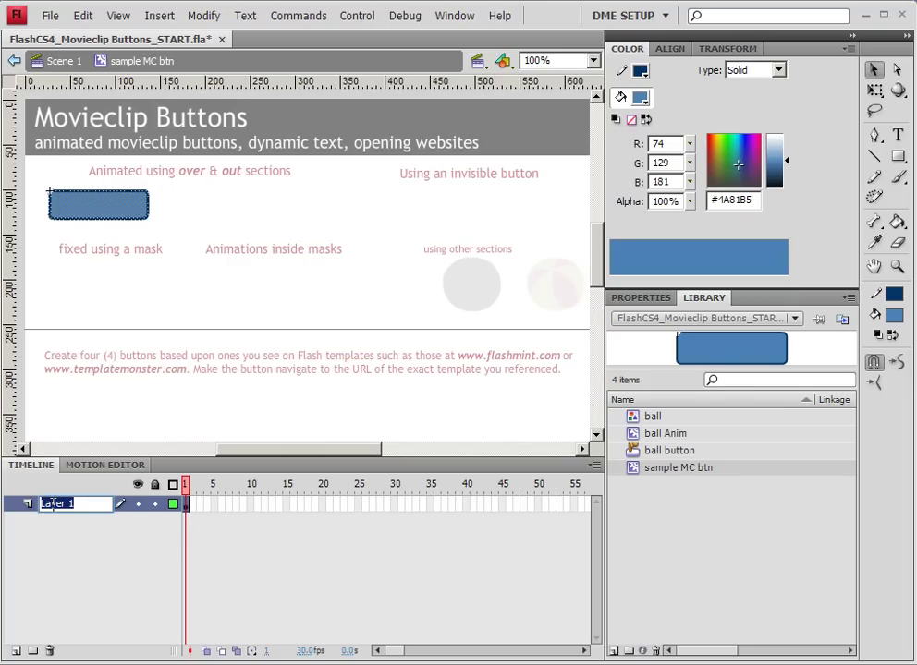
{"action": "type", "text": "bg"}
{"action": "key", "text": "Return"}
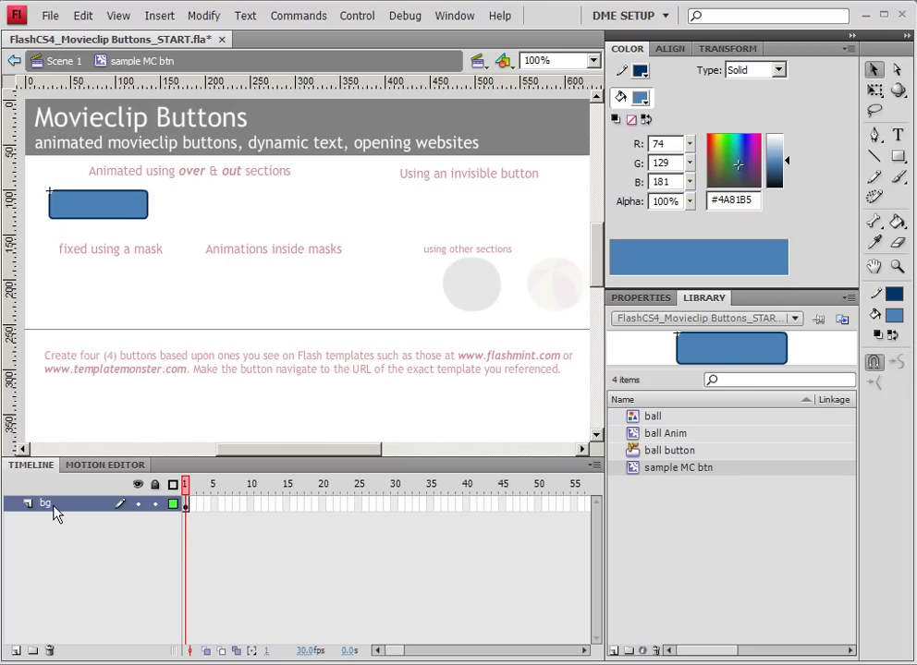
- Add two layers above bg named 'dynamic text' and 'labels', checking the structure against the lecture
{"action": "left_click", "coordinate": [15, 650]}
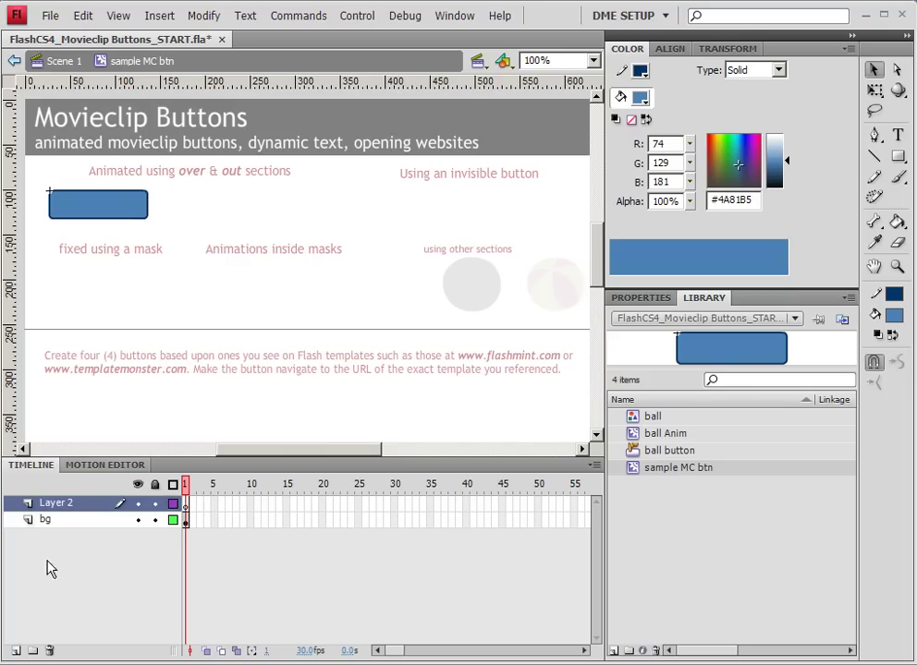
{"action": "double_click", "coordinate": [54, 504]}
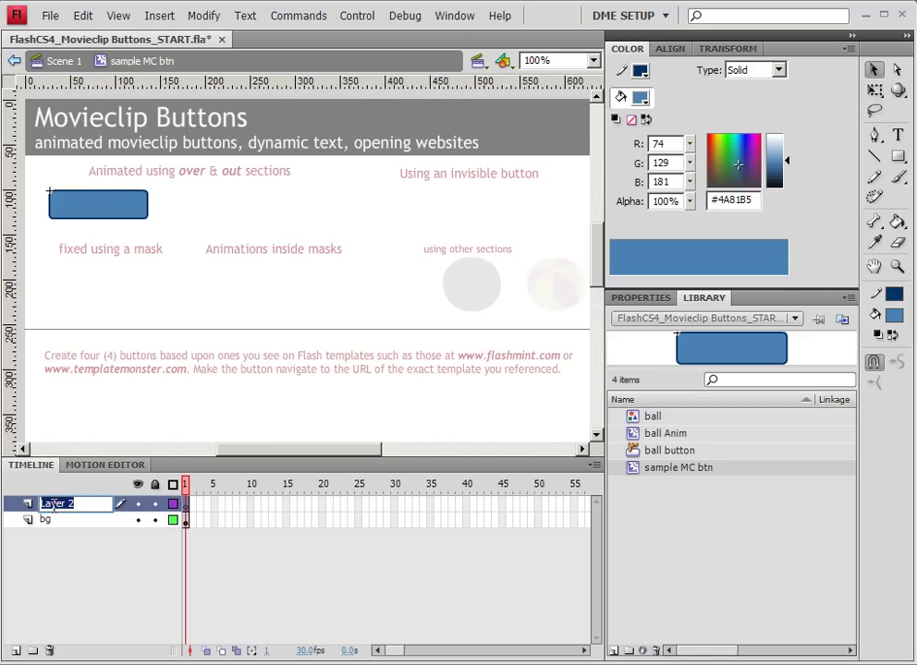
{"action": "type", "text": "dynamic text"}
{"action": "key", "text": "Return"}
{"action": "left_click", "coordinate": [16, 651]}
{"action": "double_click", "coordinate": [50, 501]}
{"action": "type", "text": "labels"}
{"action": "key", "text": "Return"}
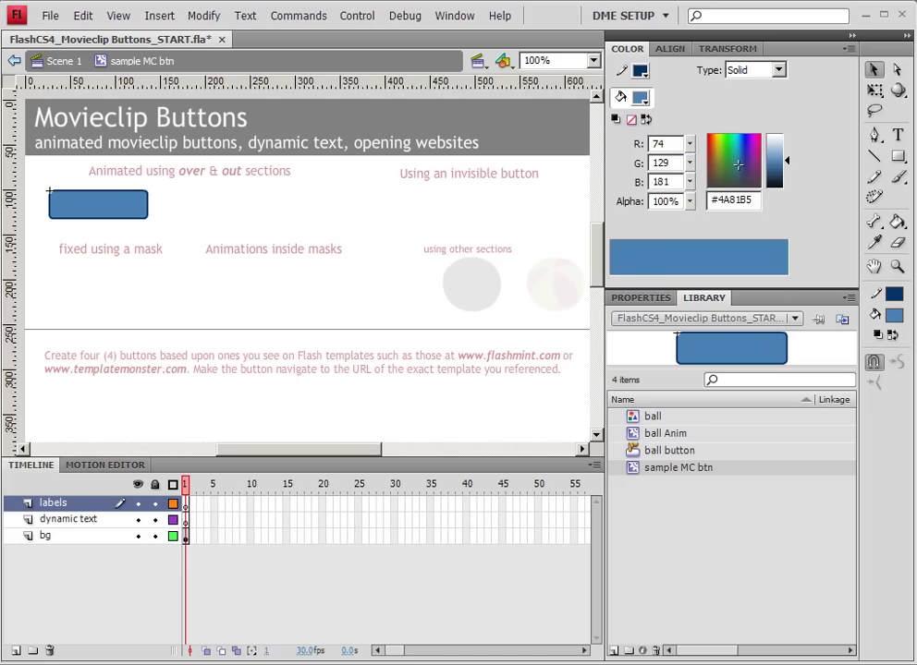
{"action": "key", "text": "alt+Tab"}
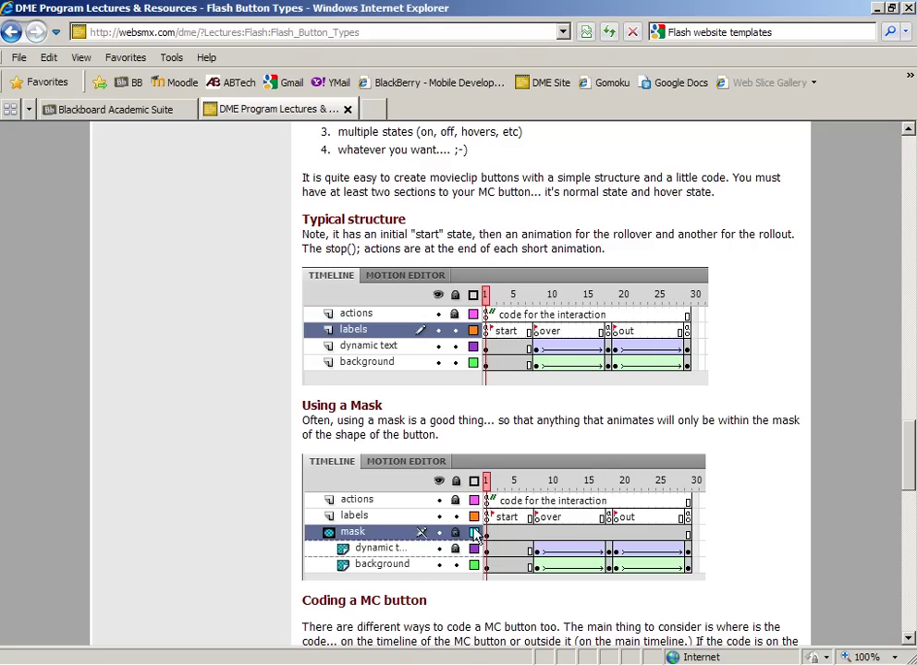
{"action": "key", "text": "alt+Tab"}
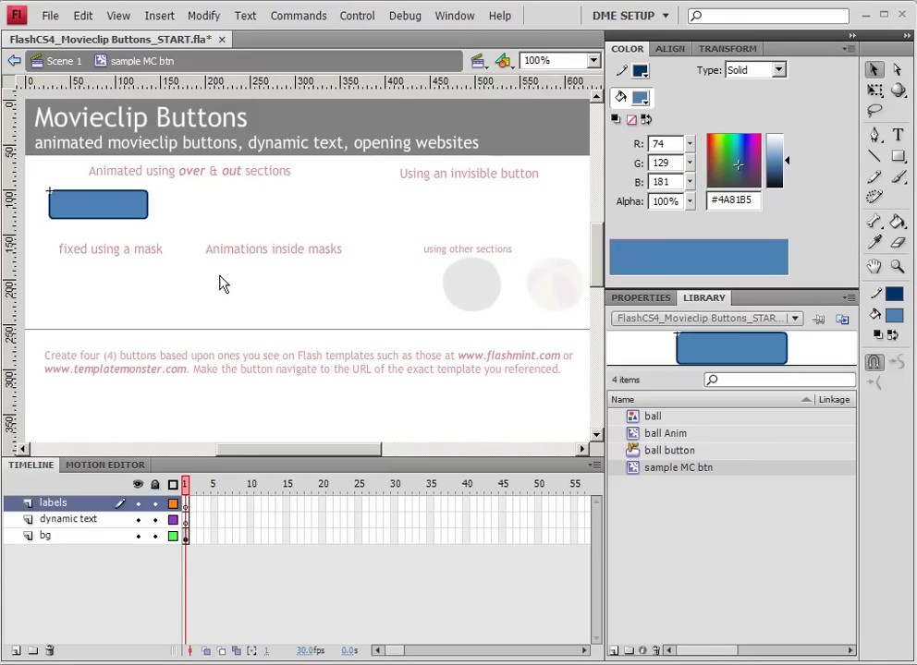
- Move the frame-1 keyframes of all three layers to frame 5, with the timeline running to frame 25
{"action": "left_click_drag", "start_coordinate": [188, 538], "coordinate": [189, 517]}
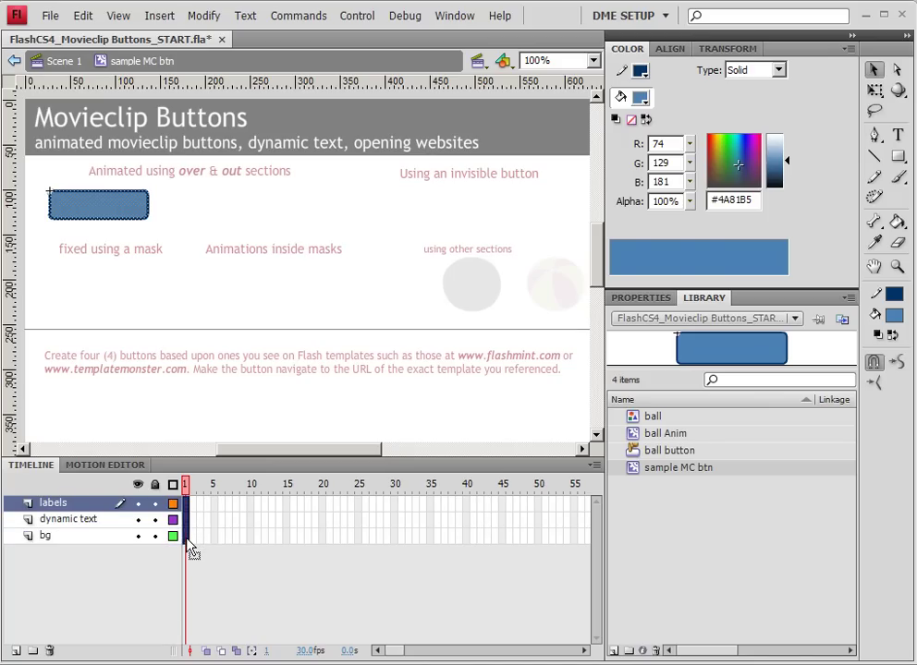
{"action": "left_click_drag", "start_coordinate": [187, 545], "coordinate": [362, 541]}
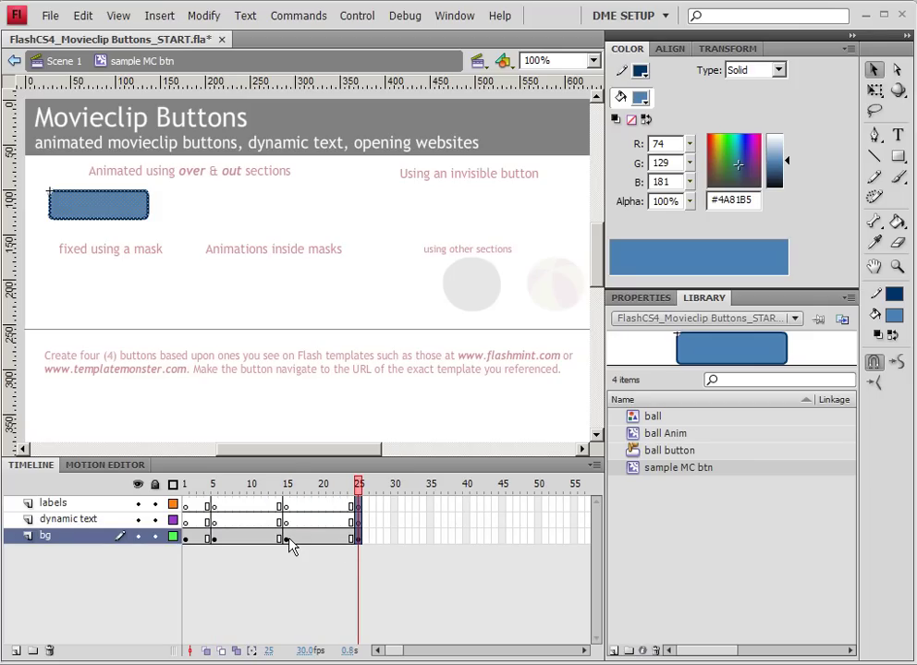
{"action": "left_click", "coordinate": [189, 507]}
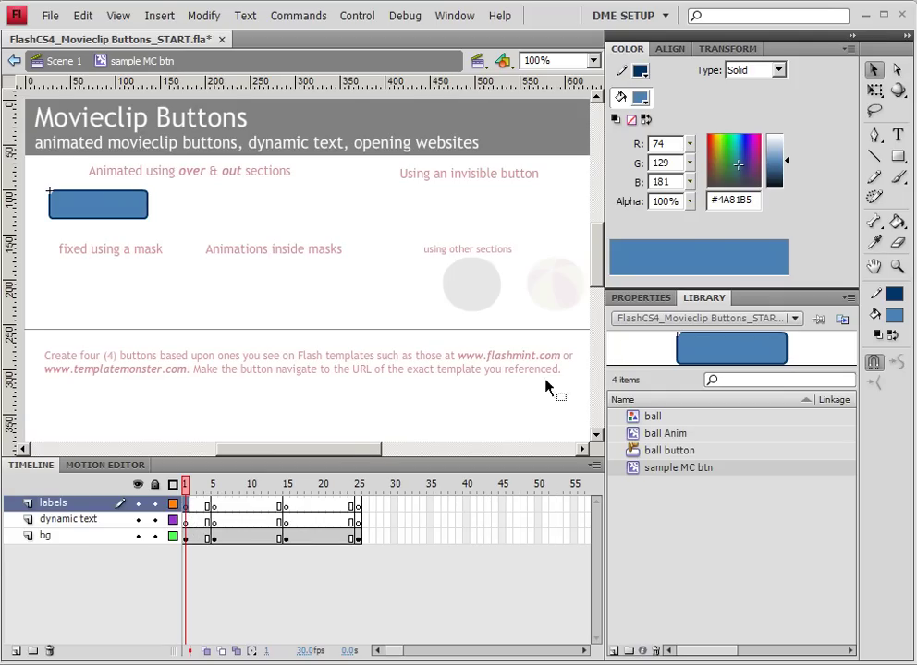
- Give the labels layer frame labels 'over' at frame 5 and 'out' at frame 15
{"action": "left_click", "coordinate": [647, 305]}
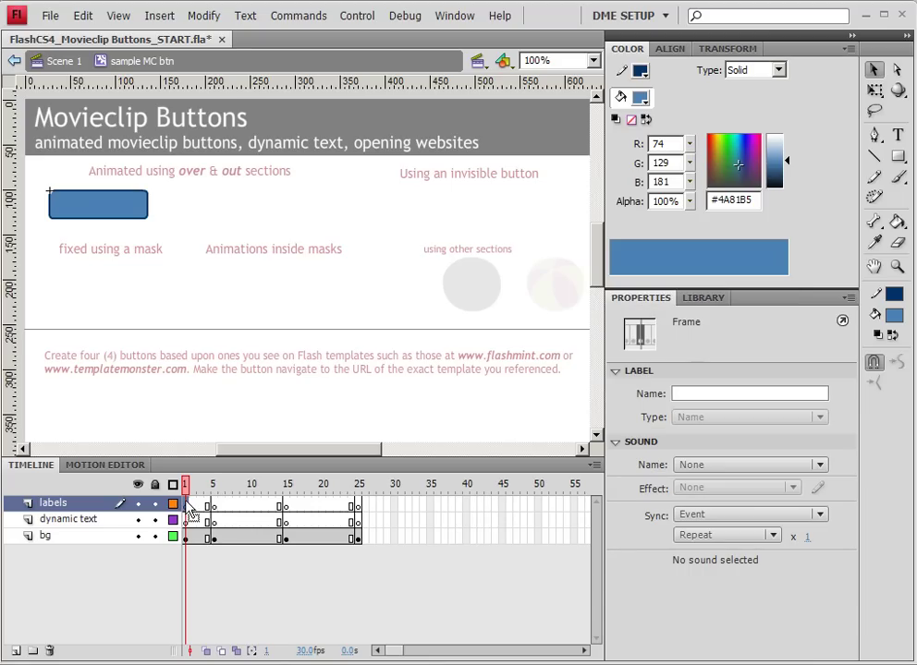
{"action": "left_click", "coordinate": [214, 506]}
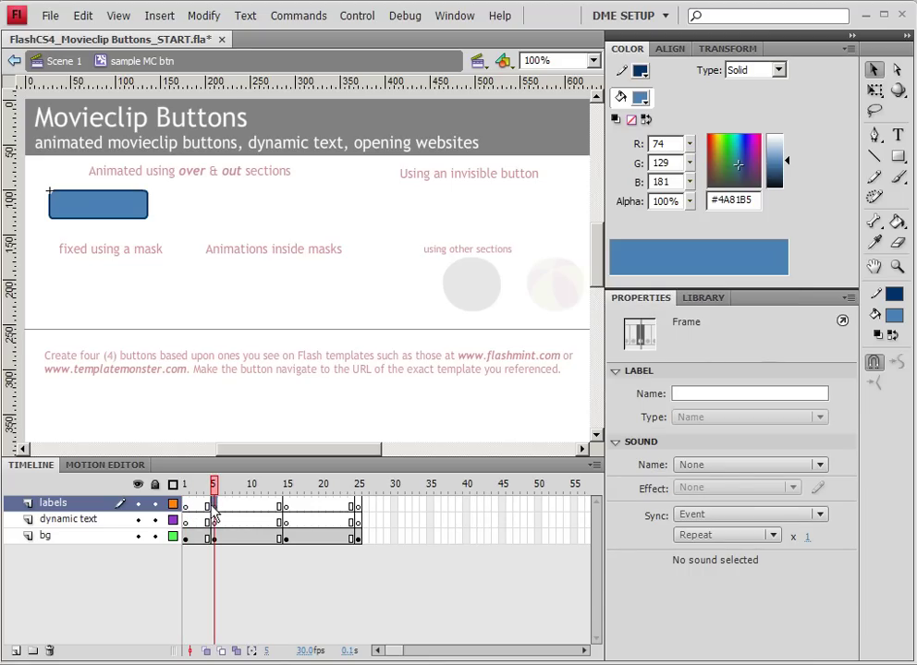
{"action": "left_click", "coordinate": [285, 506]}
{"action": "left_click", "coordinate": [214, 507]}
{"action": "left_click", "coordinate": [720, 393]}
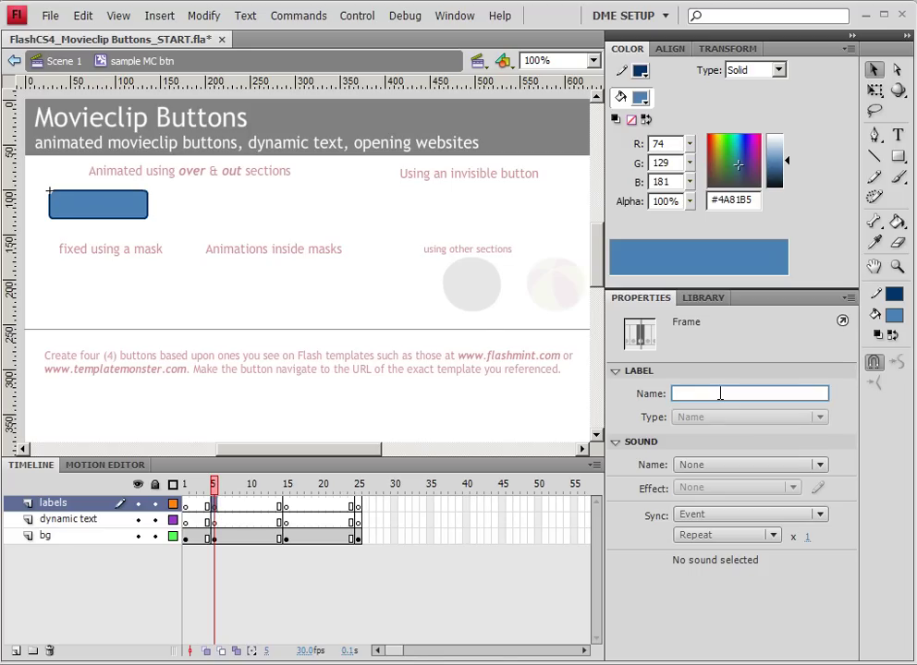
{"action": "type", "text": "over"}
{"action": "key", "text": "Return"}
{"action": "left_click", "coordinate": [285, 506]}
{"action": "left_click", "coordinate": [699, 393]}
{"action": "type", "text": "out"}
{"action": "key", "text": "Return"}
{"action": "left_click", "coordinate": [358, 505]}
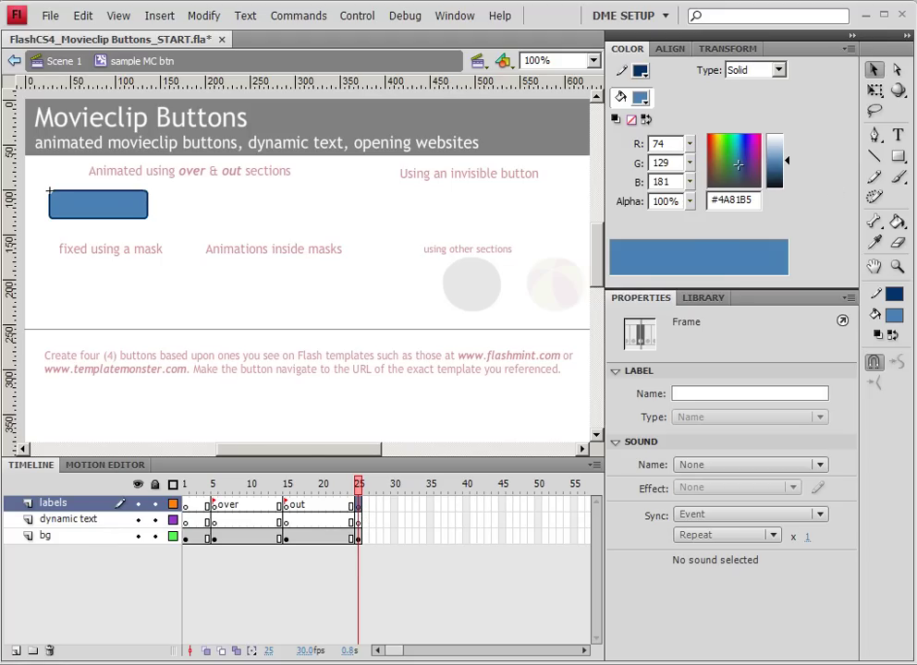
- Add stop(); frame scripts on the labels layer at frames 25, 1 and 14
{"action": "key", "text": "F9"}
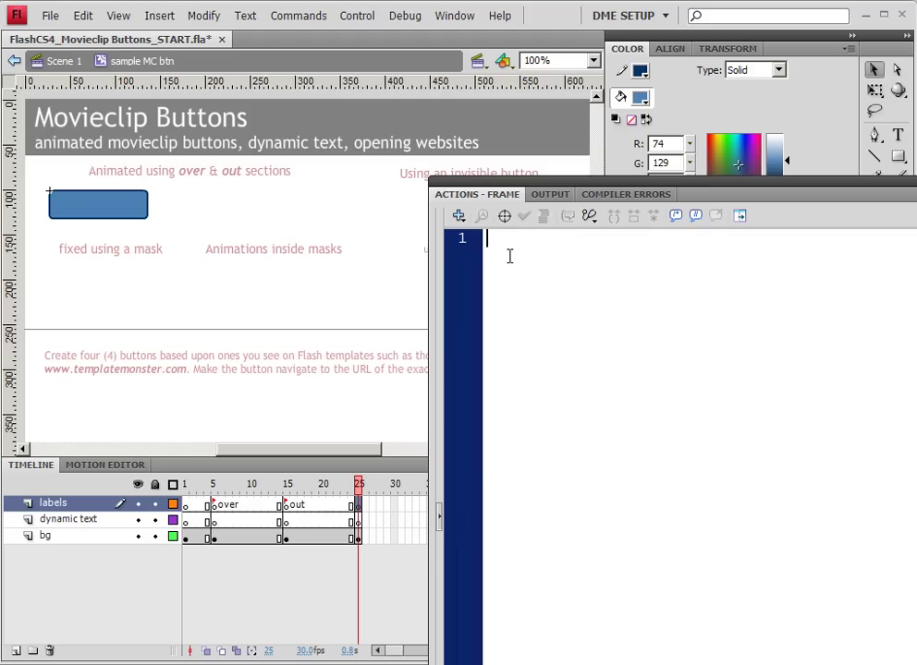
{"action": "type", "text": "stop();"}
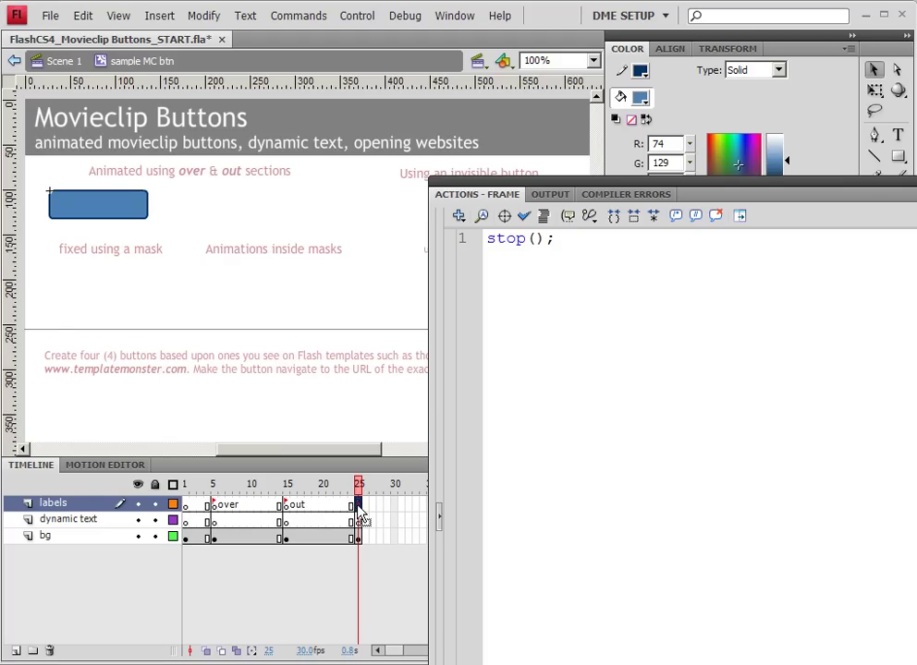
{"action": "left_click", "coordinate": [280, 506]}
{"action": "left_click", "coordinate": [188, 522]}
{"action": "left_click", "coordinate": [279, 506]}
- Play and scrub the timeline to test the stops, then close the Actions panel
{"action": "key", "text": "Return"}
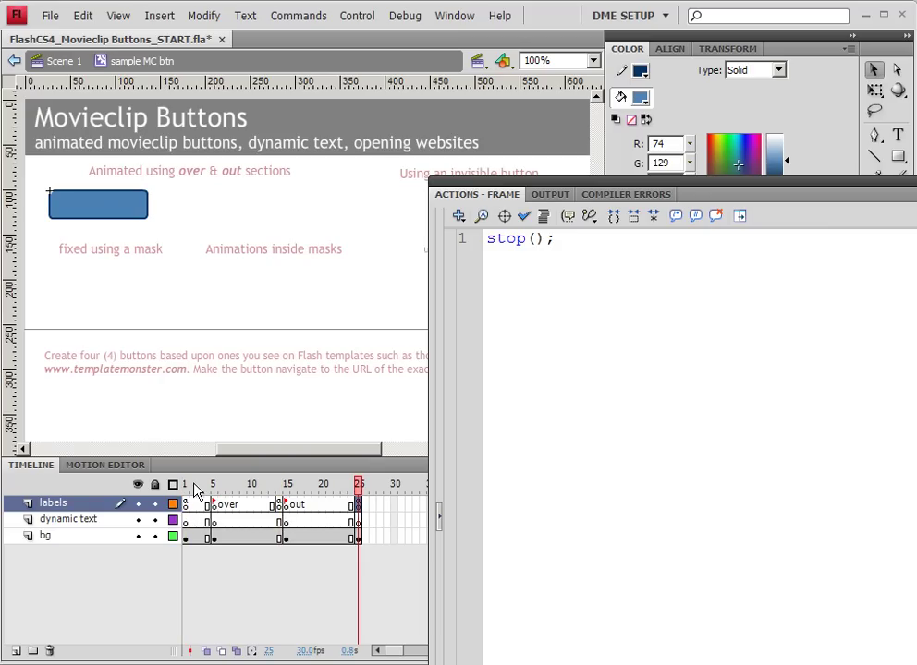
{"action": "left_click", "coordinate": [185, 487]}
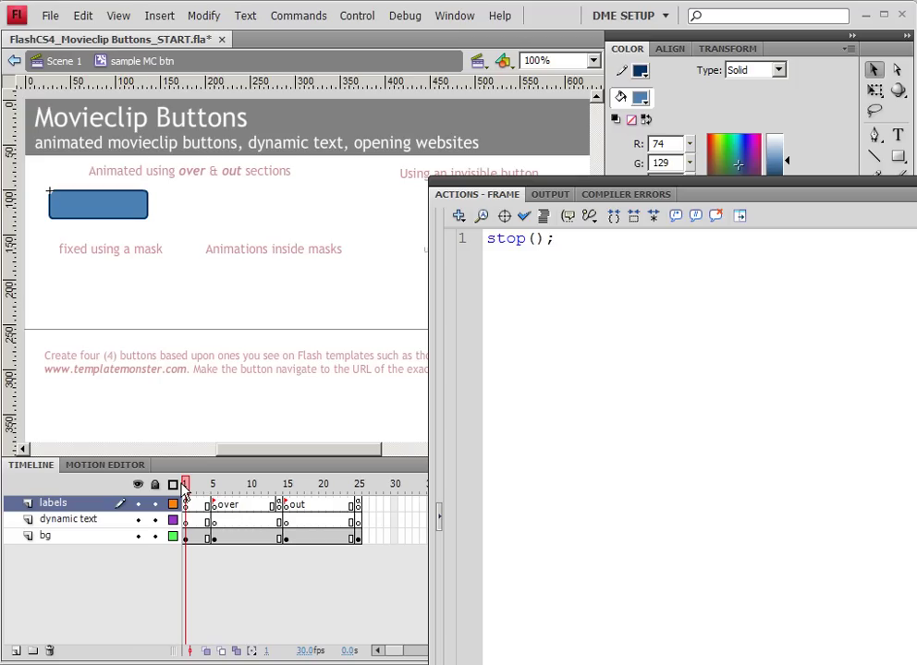
{"action": "left_click_drag", "start_coordinate": [185, 490], "coordinate": [290, 509]}
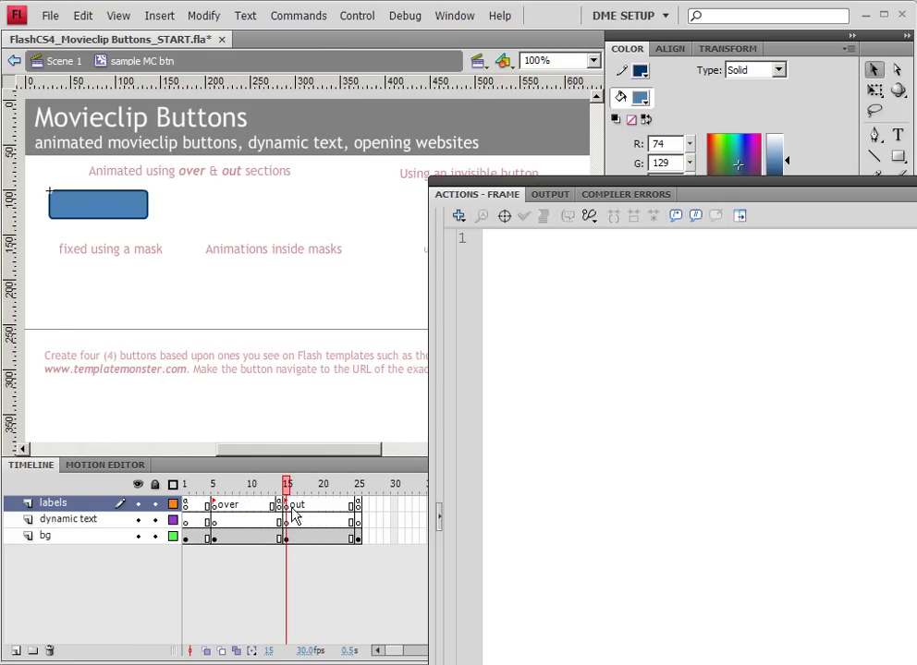
{"action": "left_click", "coordinate": [289, 537]}
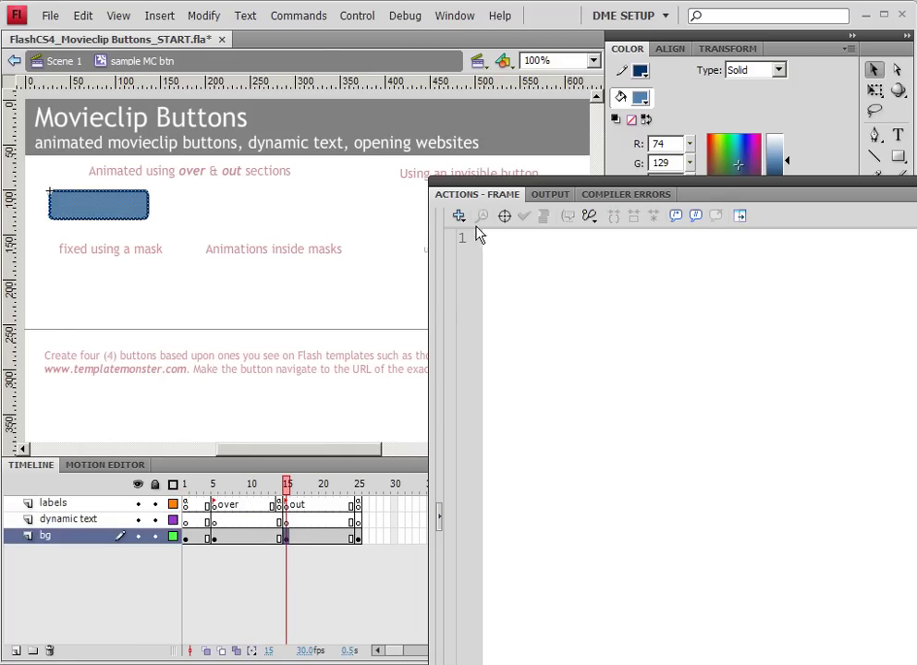
{"action": "key", "text": "F9"}
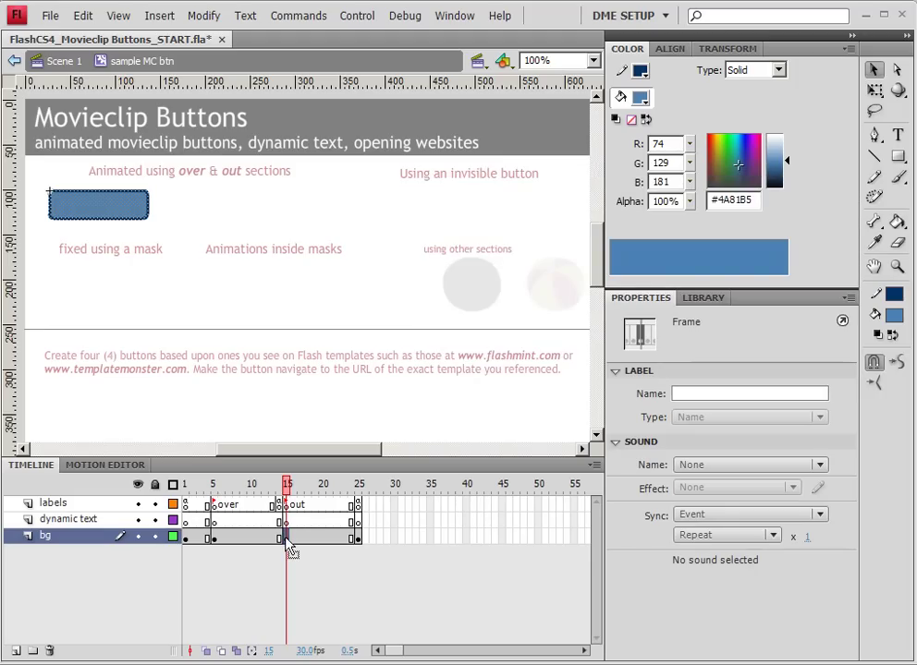
- Change the bg rectangle's fill to green #9BC43C at frame 15
{"action": "left_click_drag", "start_coordinate": [284, 543], "coordinate": [169, 298]}
{"action": "left_click", "coordinate": [125, 215]}
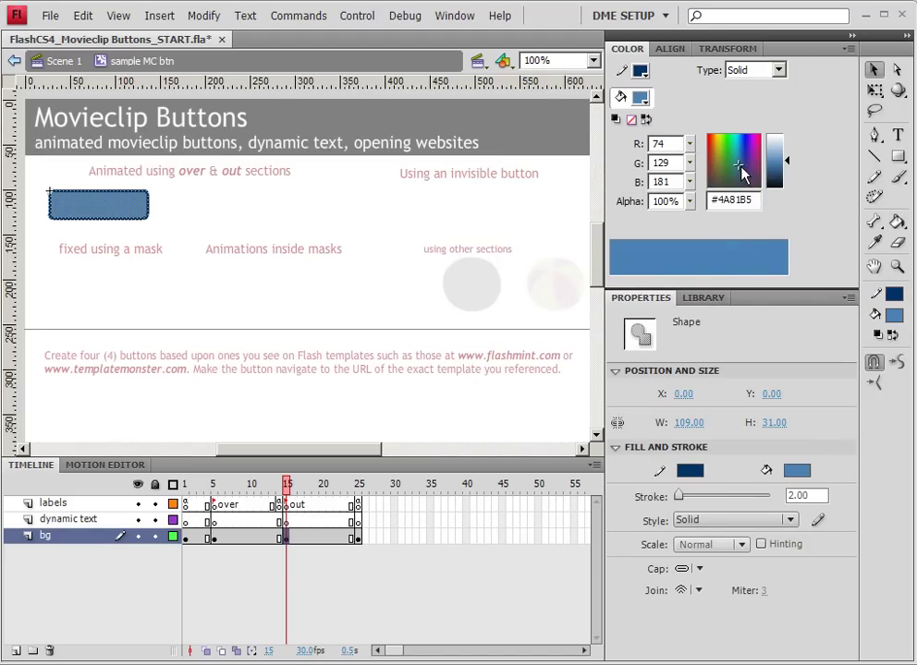
{"action": "left_click", "coordinate": [719, 157]}
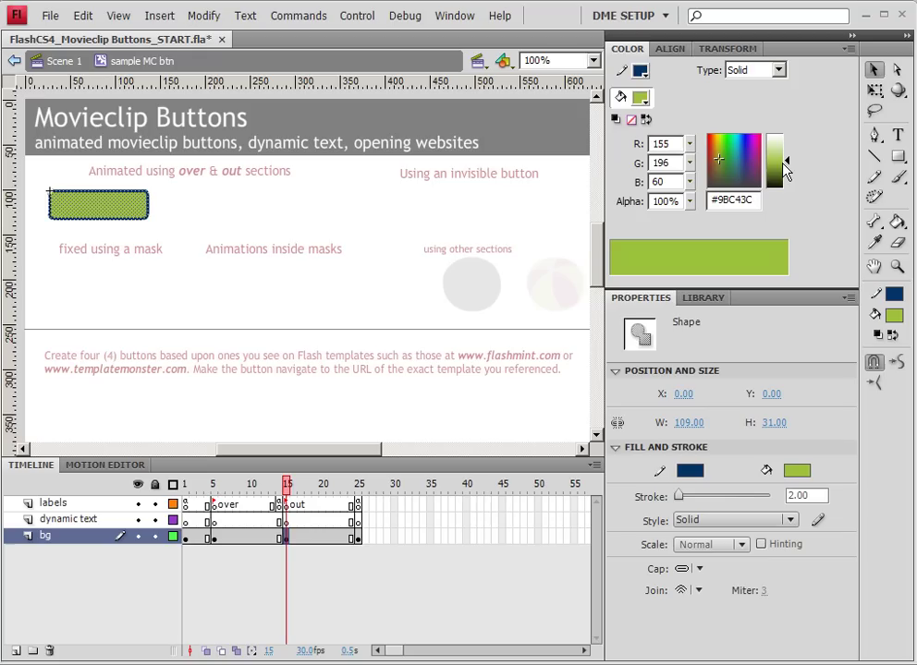
{"action": "mouse_move", "coordinate": [293, 499]}
{"action": "left_mouse_down"}
{"action": "mouse_move", "coordinate": [190, 490]}
{"action": "mouse_move", "coordinate": [299, 499]}
{"action": "mouse_move", "coordinate": [287, 509]}
{"action": "left_mouse_up"}
{"action": "left_click", "coordinate": [286, 540]}
- Step through frames 1, 5, 14, 15 and 25 to confirm green at 14–15 and blue elsewhere
{"action": "left_click_drag", "start_coordinate": [193, 484], "coordinate": [285, 538]}
{"action": "left_click", "coordinate": [287, 540]}
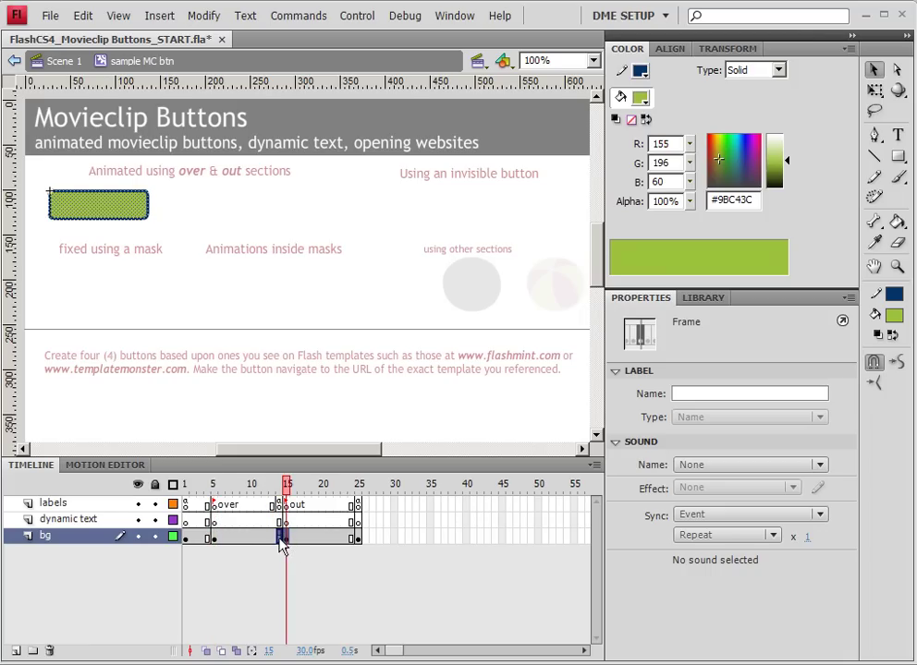
{"action": "key", "text": "comma"}
{"action": "key", "text": "period"}
{"action": "left_click", "coordinate": [279, 537]}
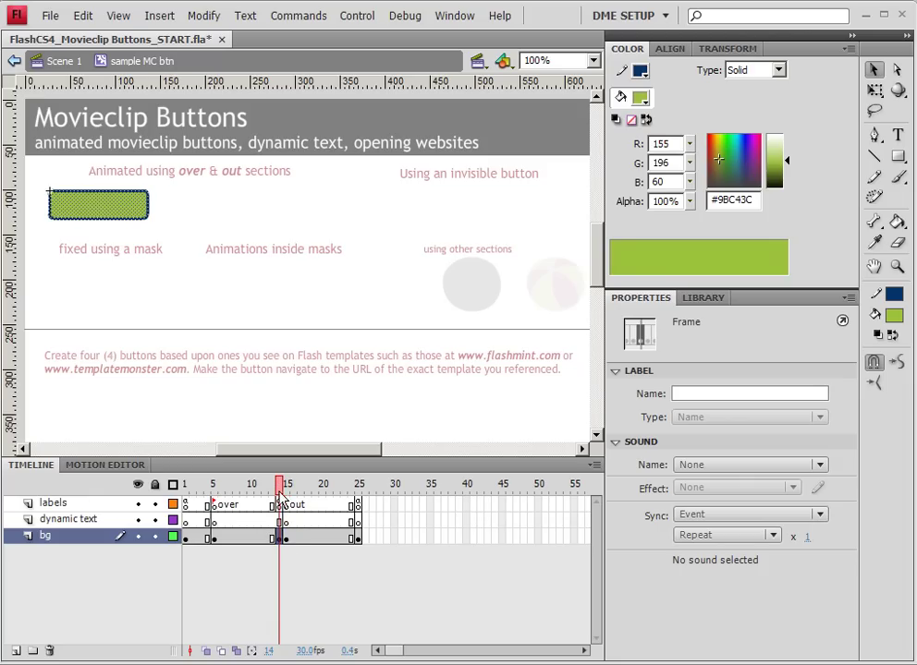
{"action": "left_click", "coordinate": [287, 537]}
{"action": "mouse_move", "coordinate": [286, 492]}
{"action": "left_mouse_down"}
{"action": "mouse_move", "coordinate": [359, 490]}
{"action": "mouse_move", "coordinate": [280, 490]}
{"action": "left_mouse_up"}
{"action": "left_click", "coordinate": [283, 538]}
{"action": "left_click", "coordinate": [213, 540]}
{"action": "left_click", "coordinate": [188, 539]}
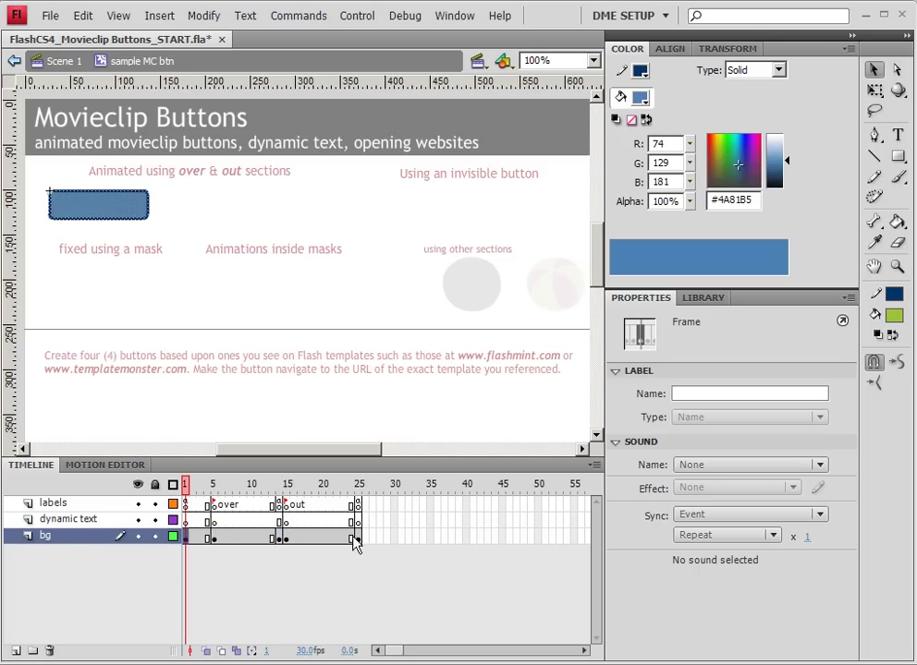
{"action": "left_click", "coordinate": [359, 541]}
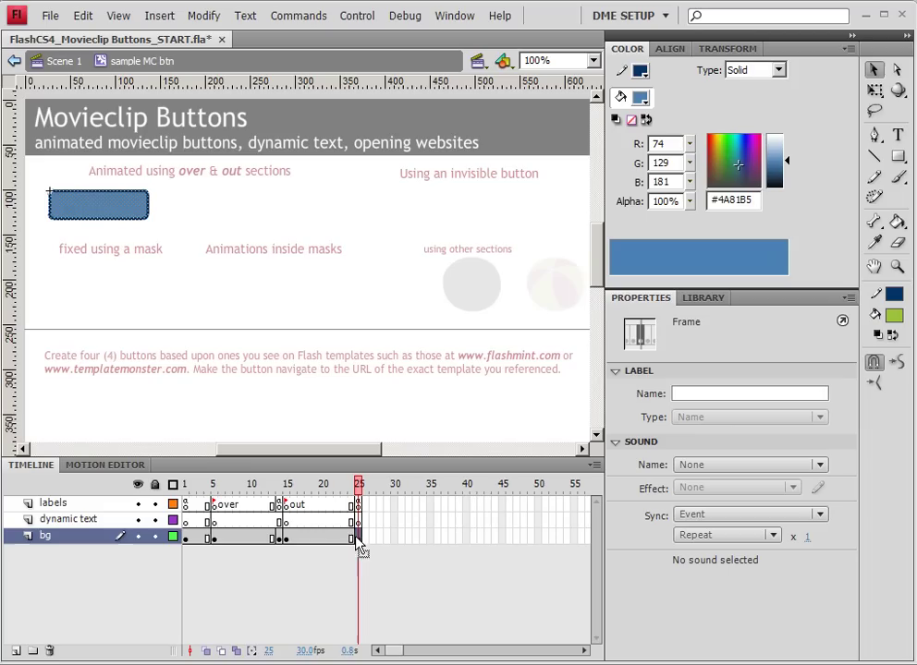
- Add shape tweens to the bg layer's over (5–14) and out (15–25) spans and preview the colour change
{"action": "right_click", "coordinate": [243, 539]}
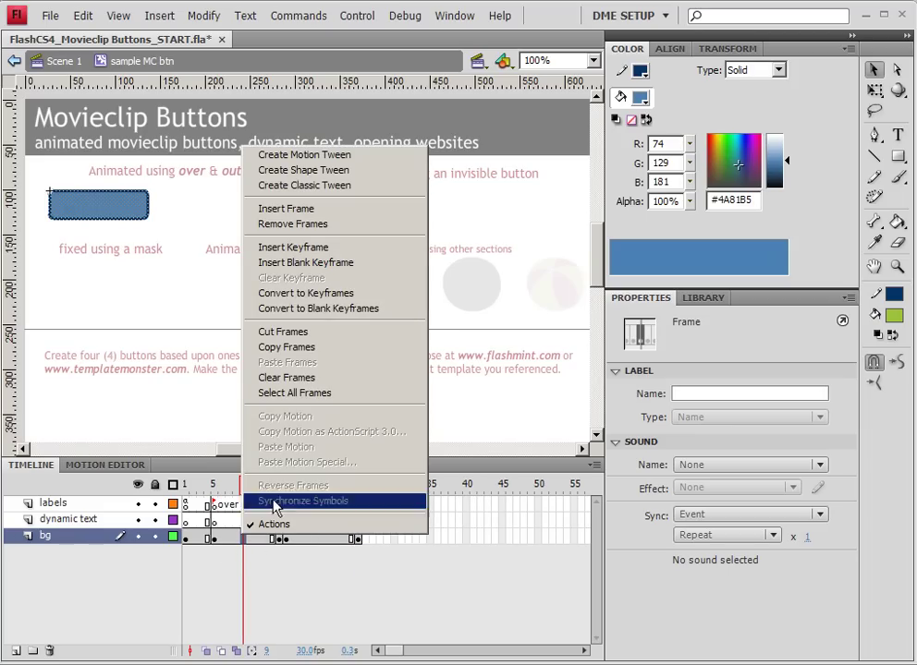
{"action": "left_click", "coordinate": [319, 170]}
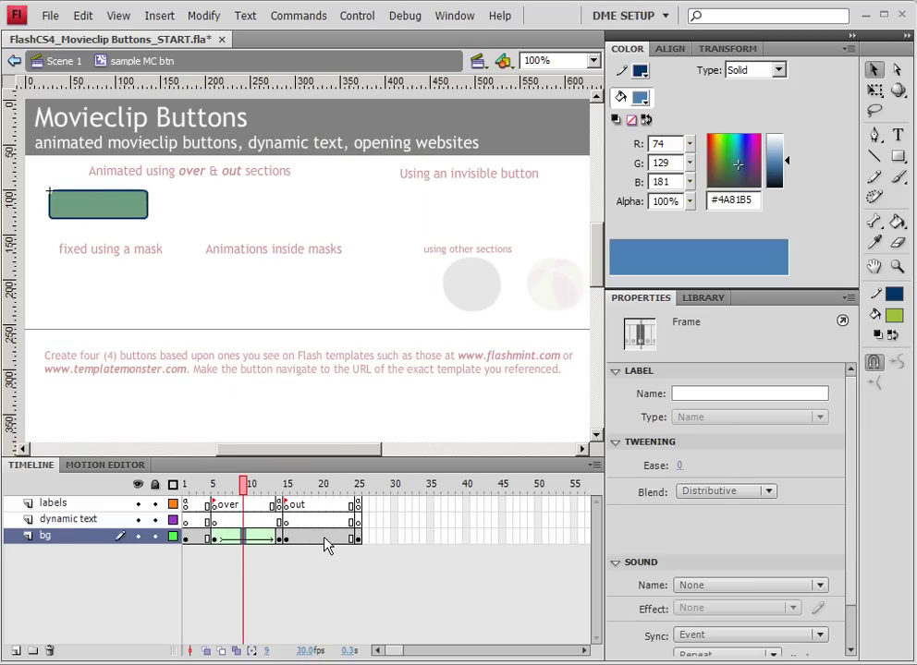
{"action": "right_click", "coordinate": [323, 538]}
{"action": "left_click", "coordinate": [370, 174]}
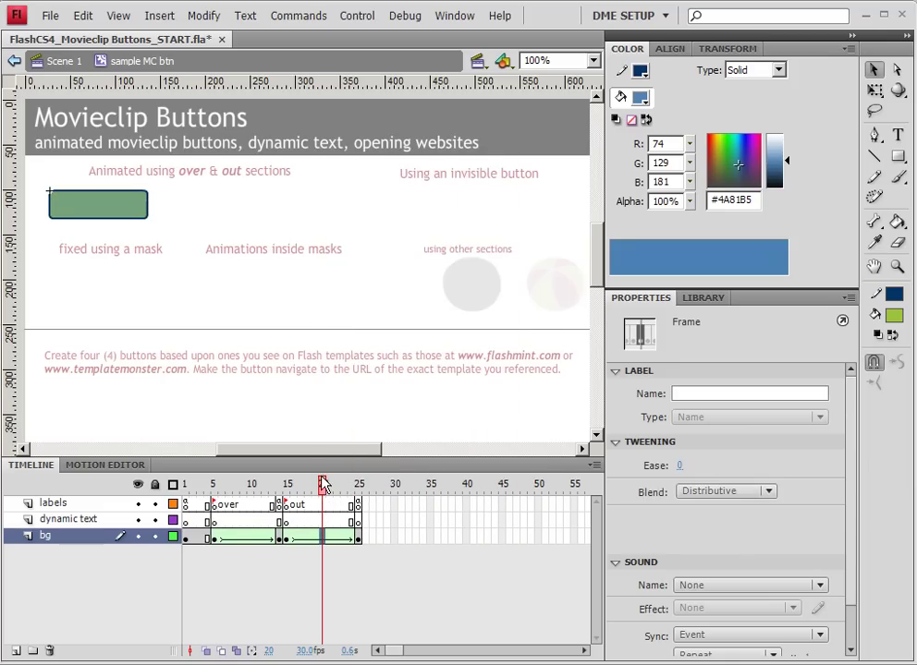
{"action": "left_click_drag", "start_coordinate": [322, 489], "coordinate": [264, 495]}
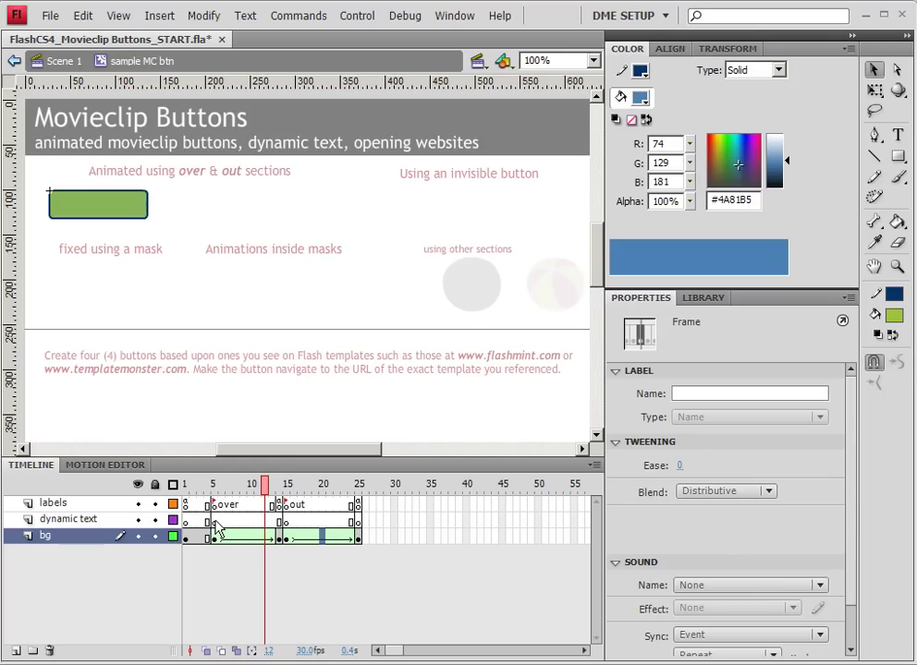
- Clear the dynamic text layer's middle keyframe and return the playhead to frame 1
{"action": "left_click", "coordinate": [231, 526]}
{"action": "left_click", "coordinate": [206, 536]}
{"action": "right_click", "coordinate": [212, 523]}
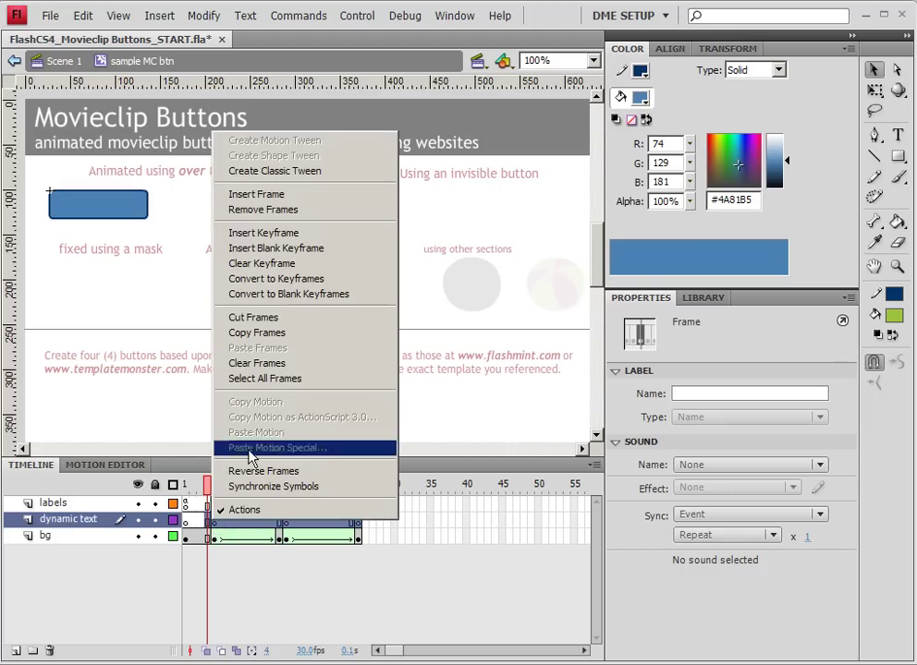
{"action": "left_click", "coordinate": [263, 263]}
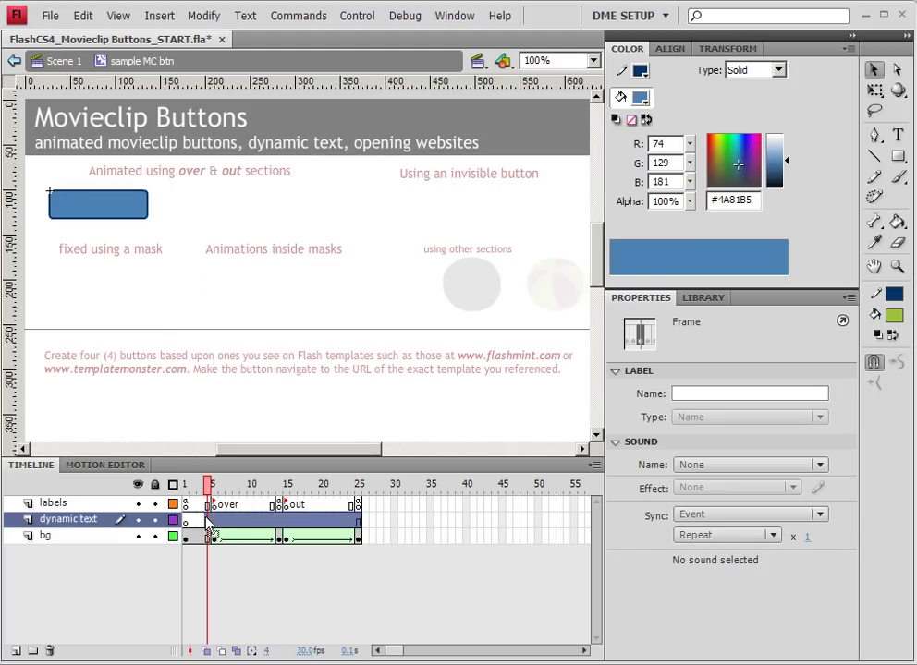
{"action": "left_click", "coordinate": [188, 526]}
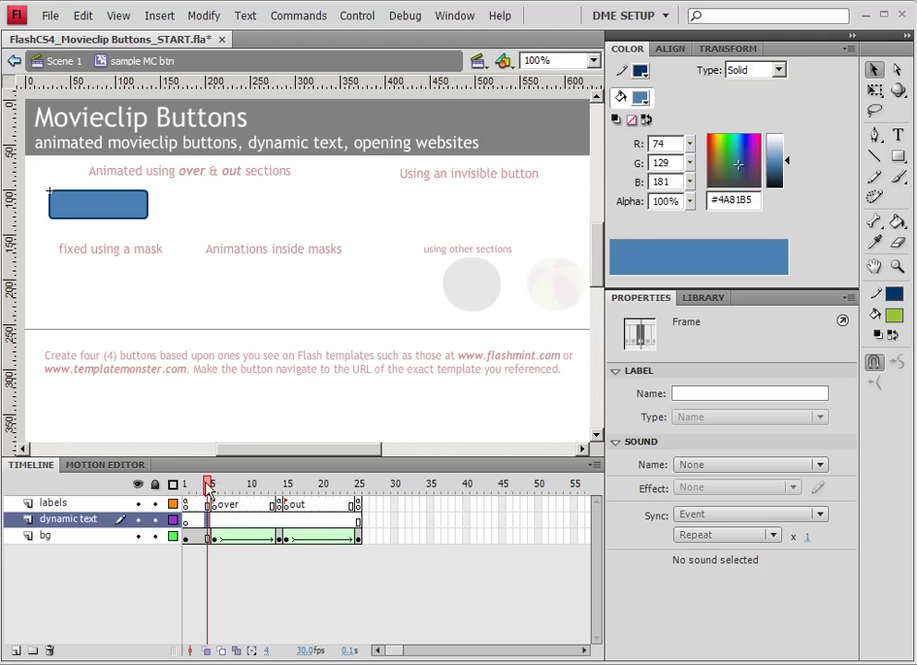
{"action": "left_click_drag", "start_coordinate": [209, 493], "coordinate": [169, 497]}
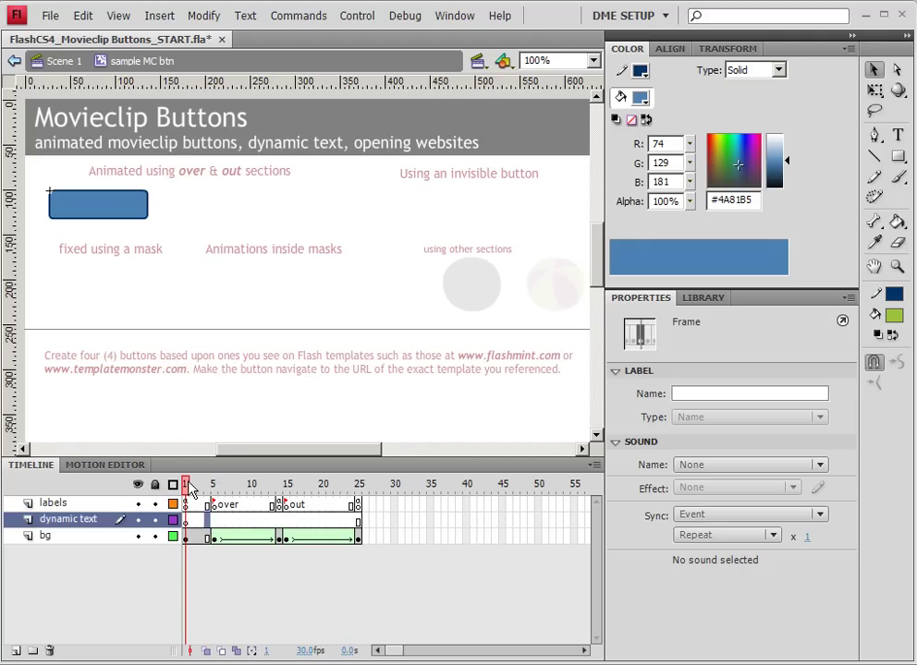
- Add a new layer named 'actions' at the top of the clip's timeline
{"action": "left_click", "coordinate": [15, 651]}
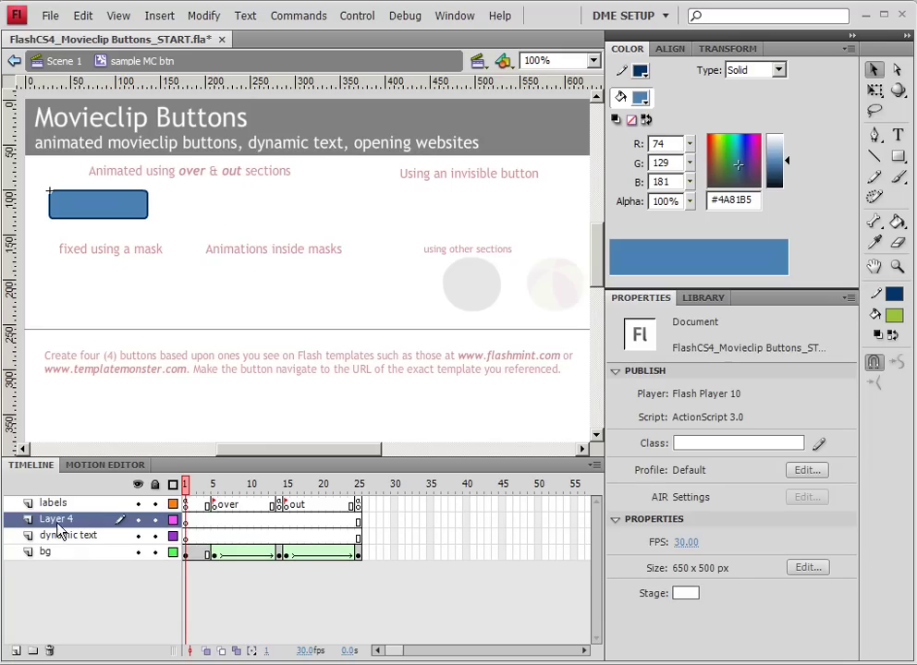
{"action": "left_click_drag", "start_coordinate": [57, 522], "coordinate": [59, 510]}
{"action": "double_click", "coordinate": [57, 502]}
{"action": "type", "text": "actions"}
{"action": "key", "text": "Return"}
{"action": "left_click", "coordinate": [154, 505]}
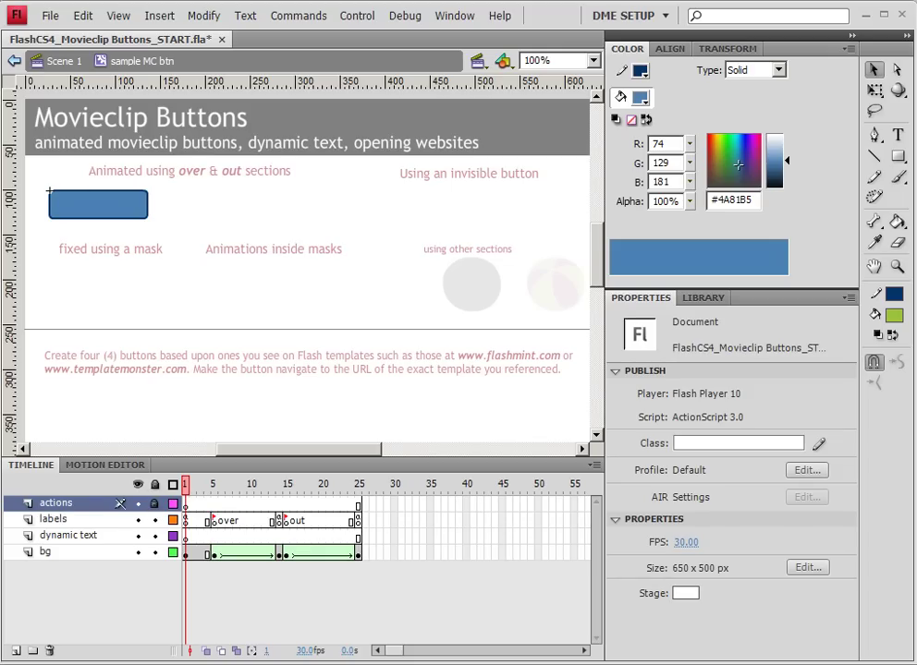
- Copy the rollover ActionScript from the browser tutorial, then select frame 1 of the actions layer
{"action": "key", "text": "alt+Tab"}
{"action": "scroll", "coordinate": [468, 227], "scroll_direction": "down", "scroll_amount": 5}
{"action": "scroll", "coordinate": [438, 323], "scroll_direction": "down", "scroll_amount": 3}
{"action": "scroll", "coordinate": [438, 323], "scroll_direction": "up", "scroll_amount": 1}
{"action": "left_click_drag", "start_coordinate": [659, 388], "coordinate": [318, 215]}
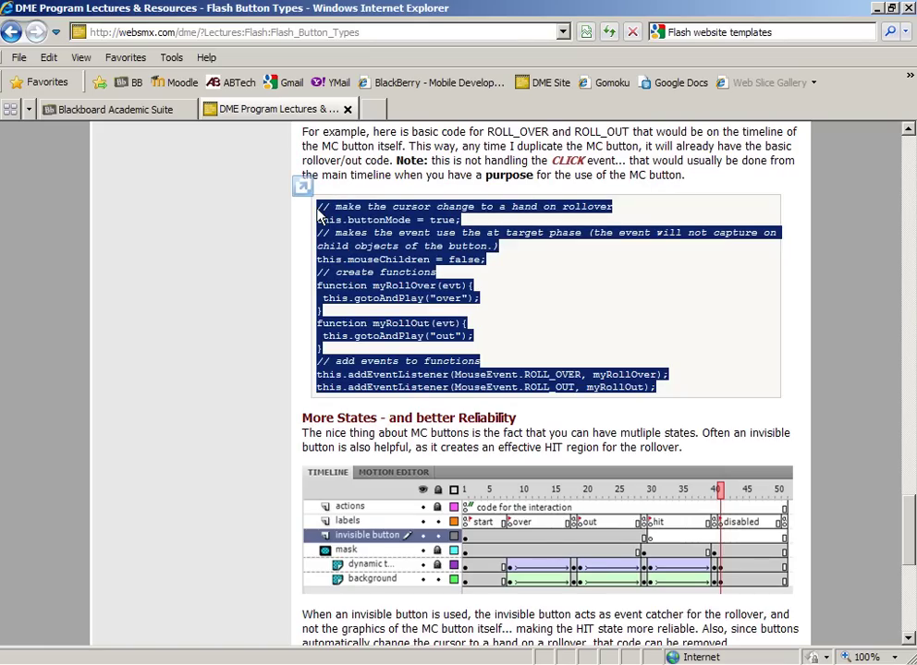
{"action": "key", "text": "alt+Tab"}
{"action": "left_click", "coordinate": [186, 504]}
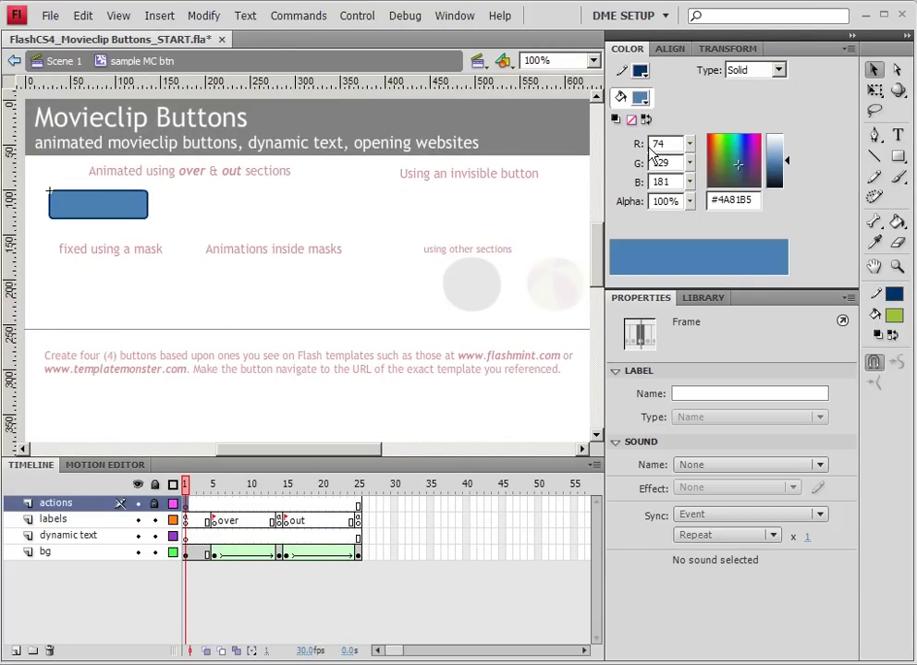
- Paste the copied rollover script into frame 1 of the actions layer with F9 and Ctrl+V
{"action": "key", "text": "F9"}
{"action": "key", "text": "ctrl+v"}
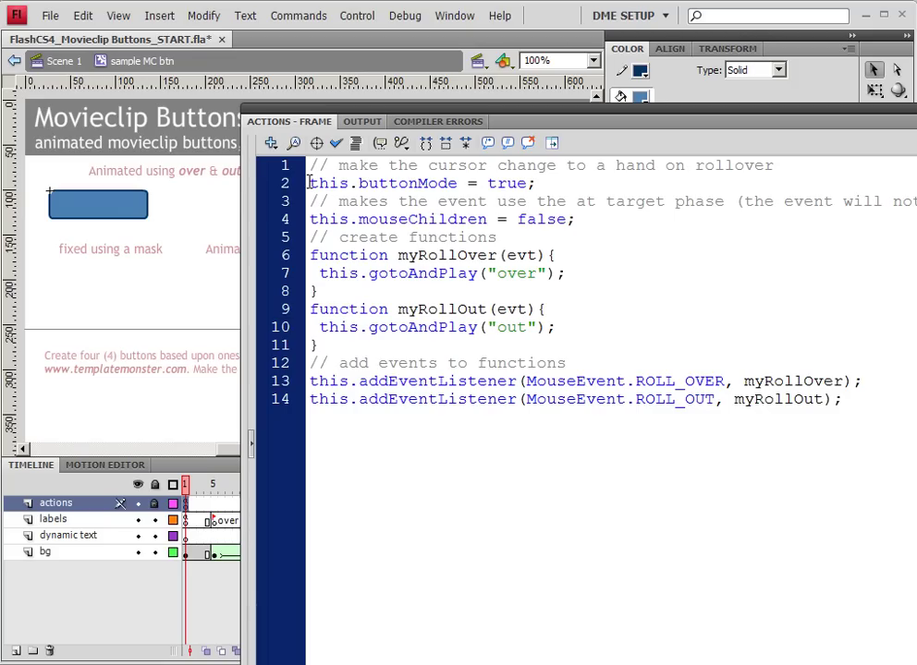
{"action": "left_click_drag", "start_coordinate": [310, 166], "coordinate": [599, 166]}
- Highlight the buttonMode, mouseChildren and 'this.' parts of the script to explain them
{"action": "left_click_drag", "start_coordinate": [536, 183], "coordinate": [300, 185]}
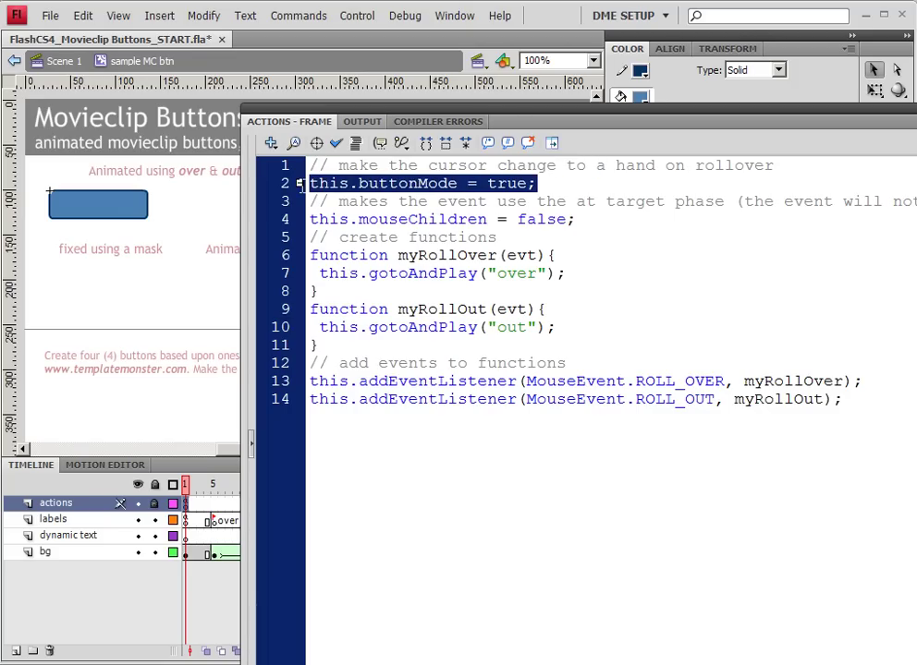
{"action": "left_click", "coordinate": [473, 183]}
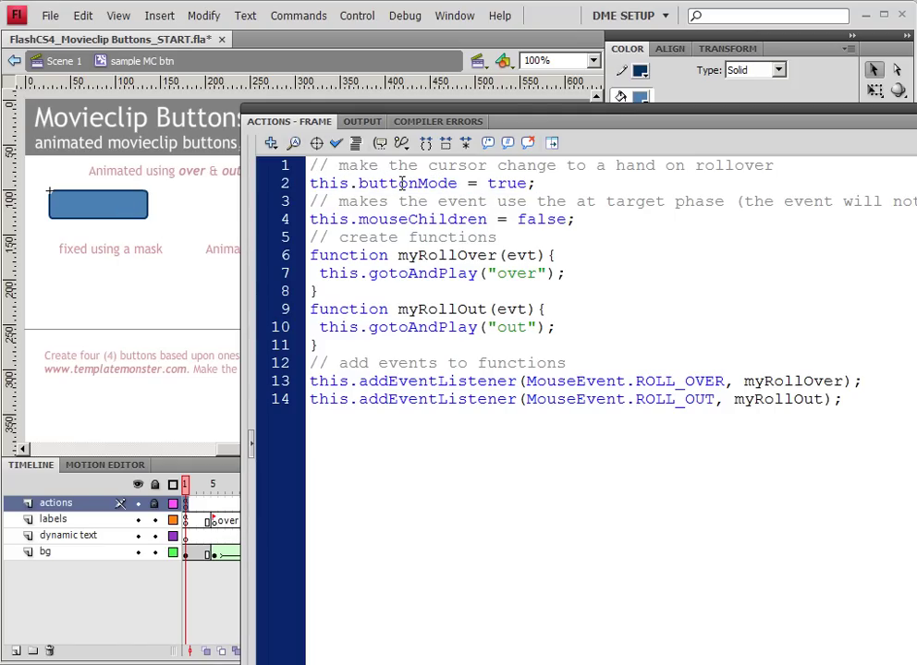
{"action": "left_click_drag", "start_coordinate": [312, 183], "coordinate": [540, 187]}
{"action": "left_click", "coordinate": [551, 183]}
{"action": "left_click_drag", "start_coordinate": [357, 183], "coordinate": [449, 183]}
{"action": "left_click_drag", "start_coordinate": [314, 201], "coordinate": [585, 221]}
{"action": "left_click", "coordinate": [594, 222]}
{"action": "left_click_drag", "start_coordinate": [311, 380], "coordinate": [358, 380]}
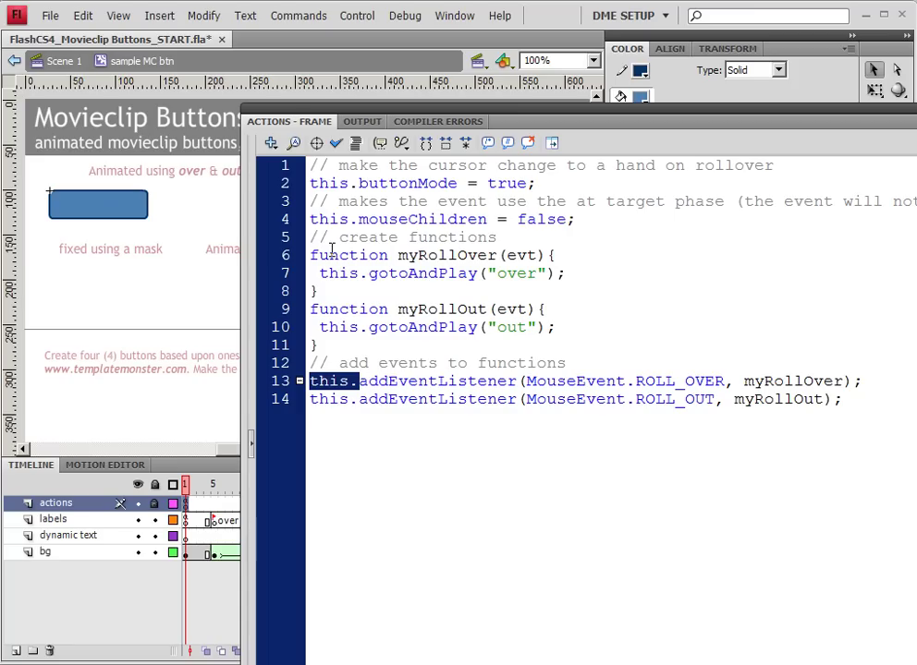
- Review the mouseChildren line, the myRollOver/myRollOut functions and the ROLL_OVER listener line
{"action": "left_click_drag", "start_coordinate": [313, 218], "coordinate": [596, 212]}
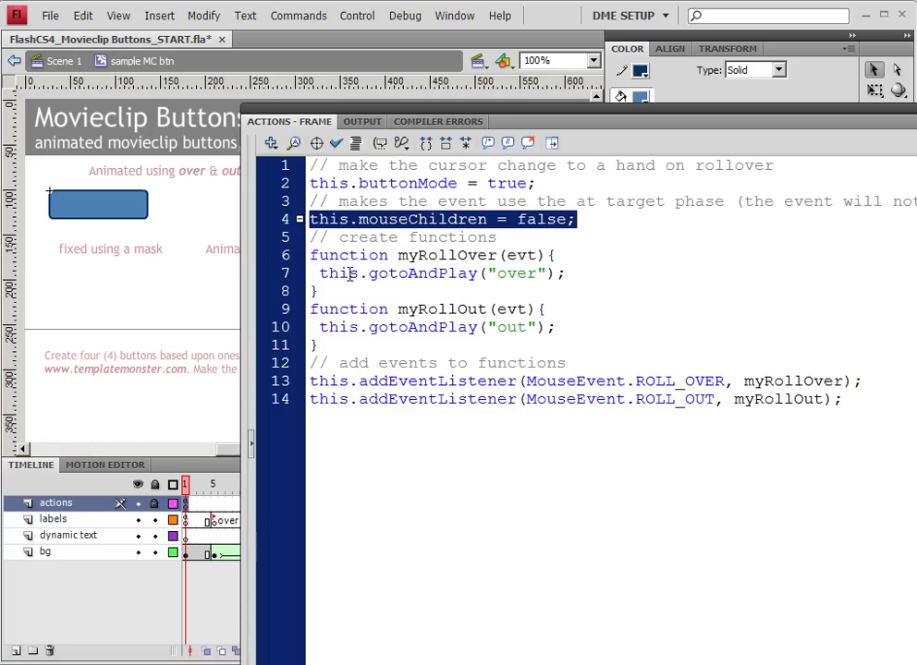
{"action": "left_click_drag", "start_coordinate": [312, 255], "coordinate": [568, 346]}
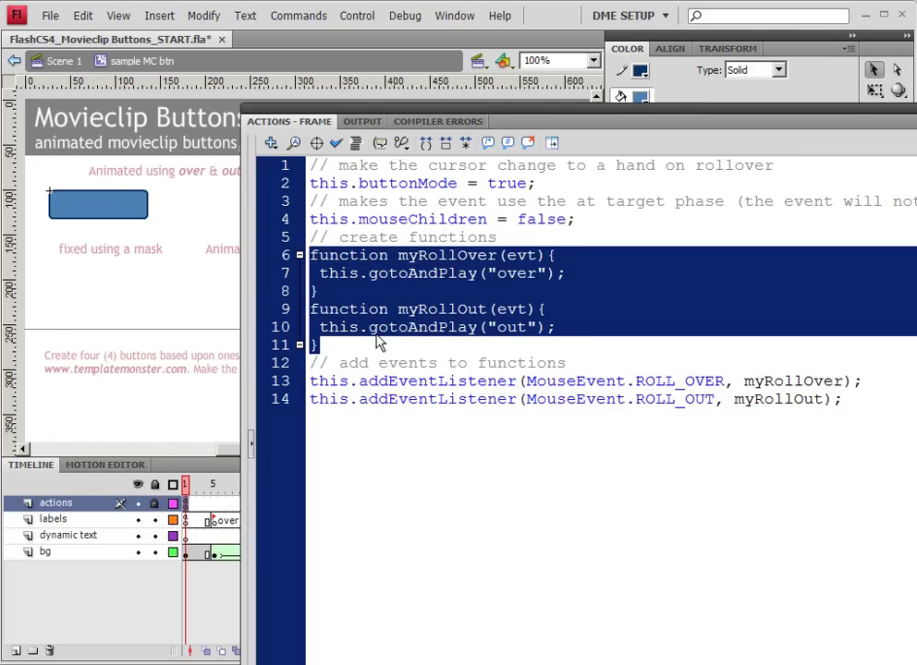
{"action": "left_click", "coordinate": [417, 327]}
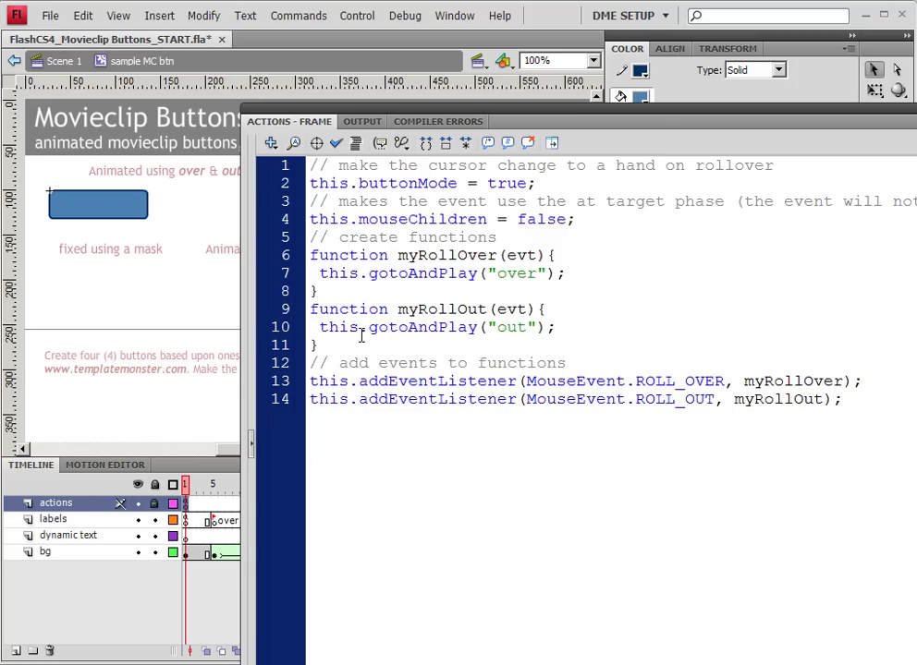
{"action": "double_click", "coordinate": [325, 274]}
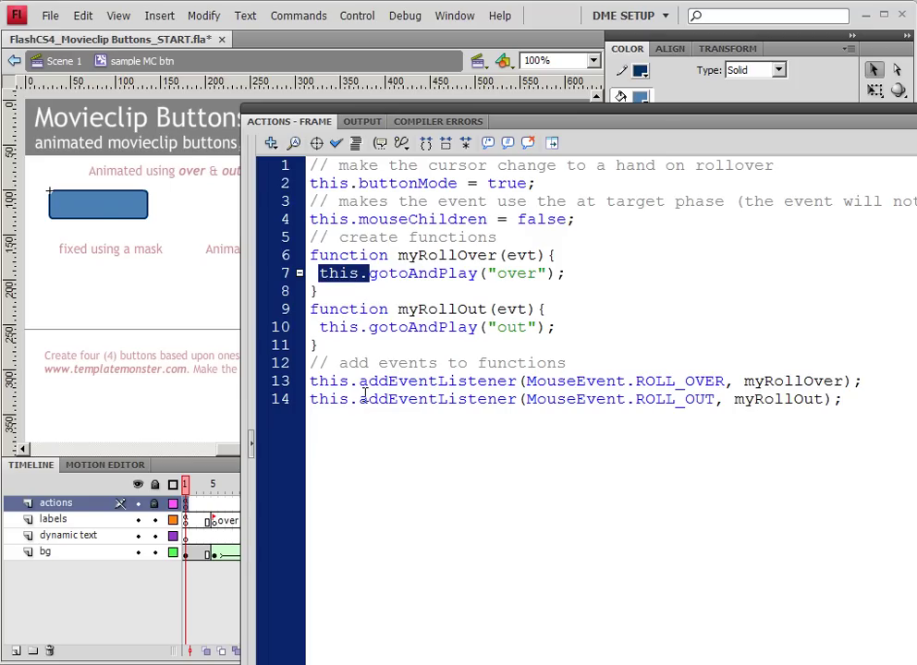
{"action": "left_click_drag", "start_coordinate": [313, 382], "coordinate": [675, 382]}
{"action": "left_click", "coordinate": [784, 380]}
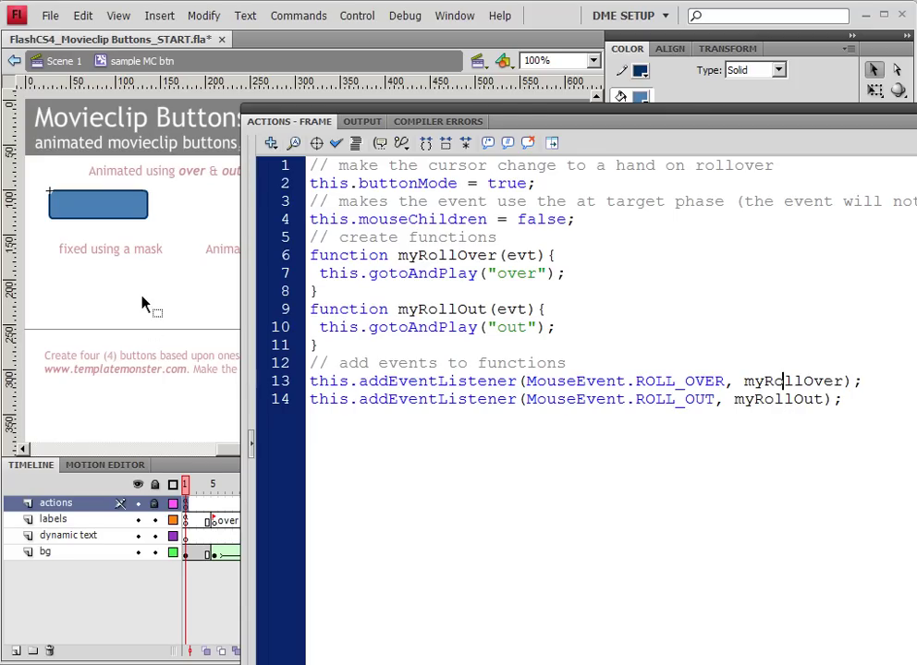
- Return to Scene 1, save as FlashCS4_Movieclip Buttons.fla without '_START', and test the movie
{"action": "left_click", "coordinate": [42, 60]}
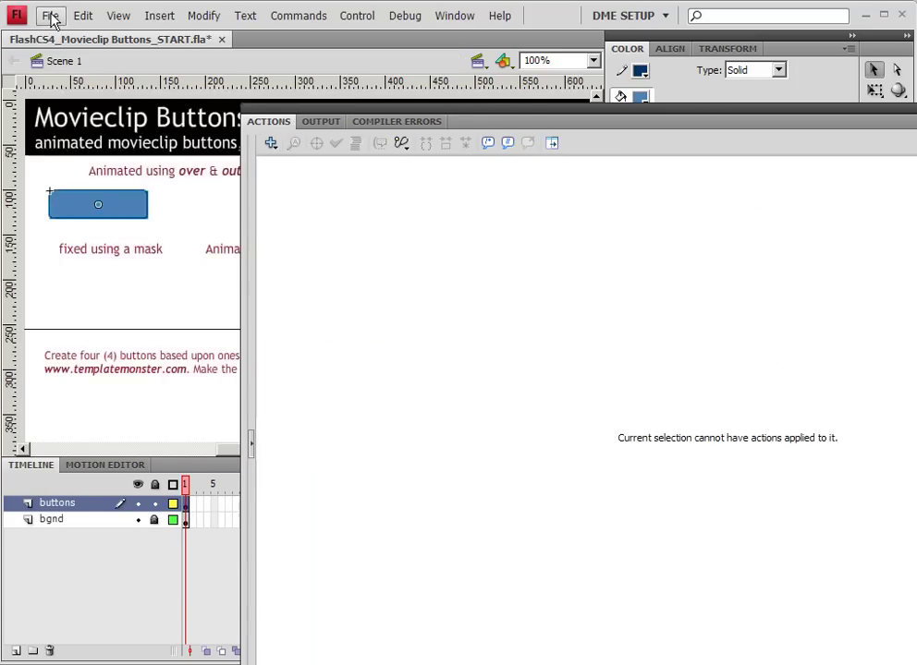
{"action": "left_click", "coordinate": [51, 16]}
{"action": "left_click", "coordinate": [76, 166]}
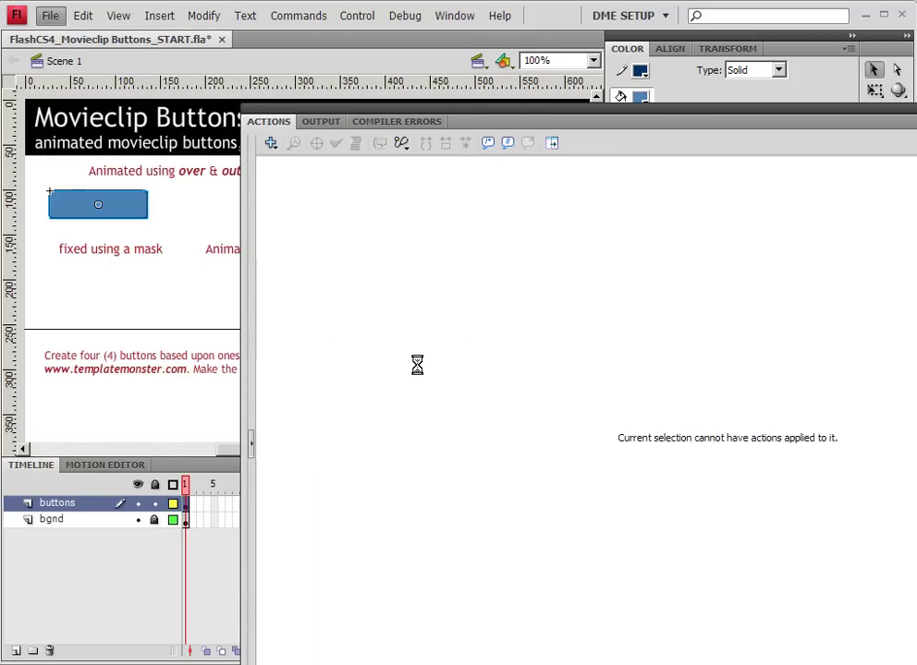
{"action": "left_click_drag", "start_coordinate": [510, 473], "coordinate": [616, 478]}
{"action": "key", "text": "BackSpace"}
{"action": "key", "text": "Return"}
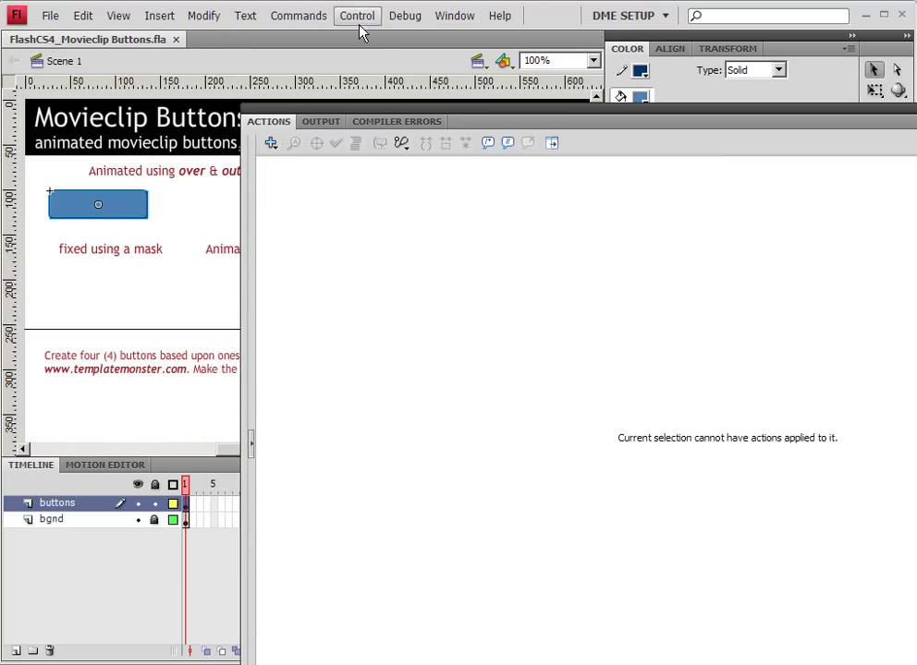
{"action": "left_click", "coordinate": [359, 18]}
{"action": "left_click", "coordinate": [382, 127]}
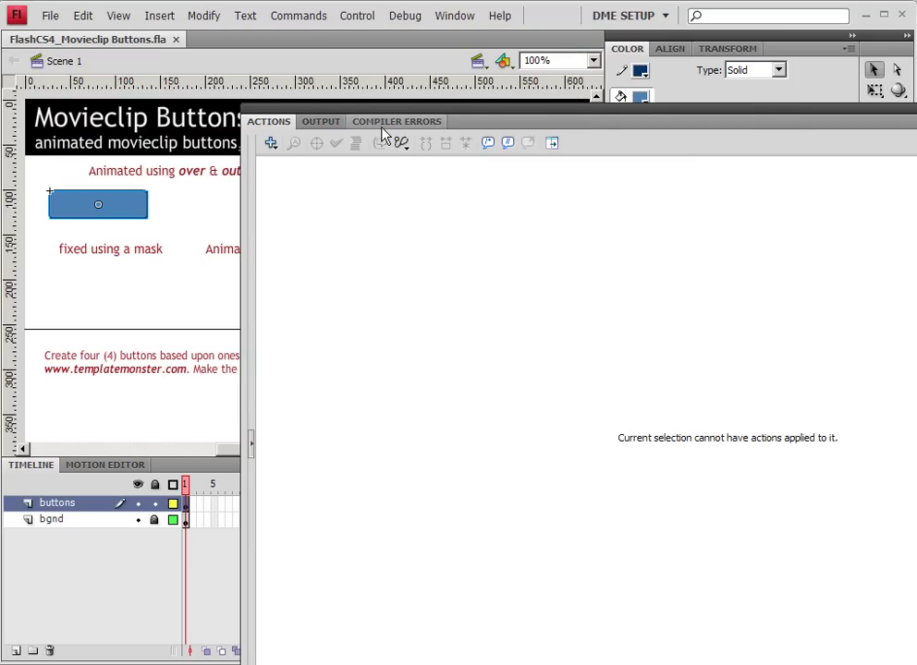